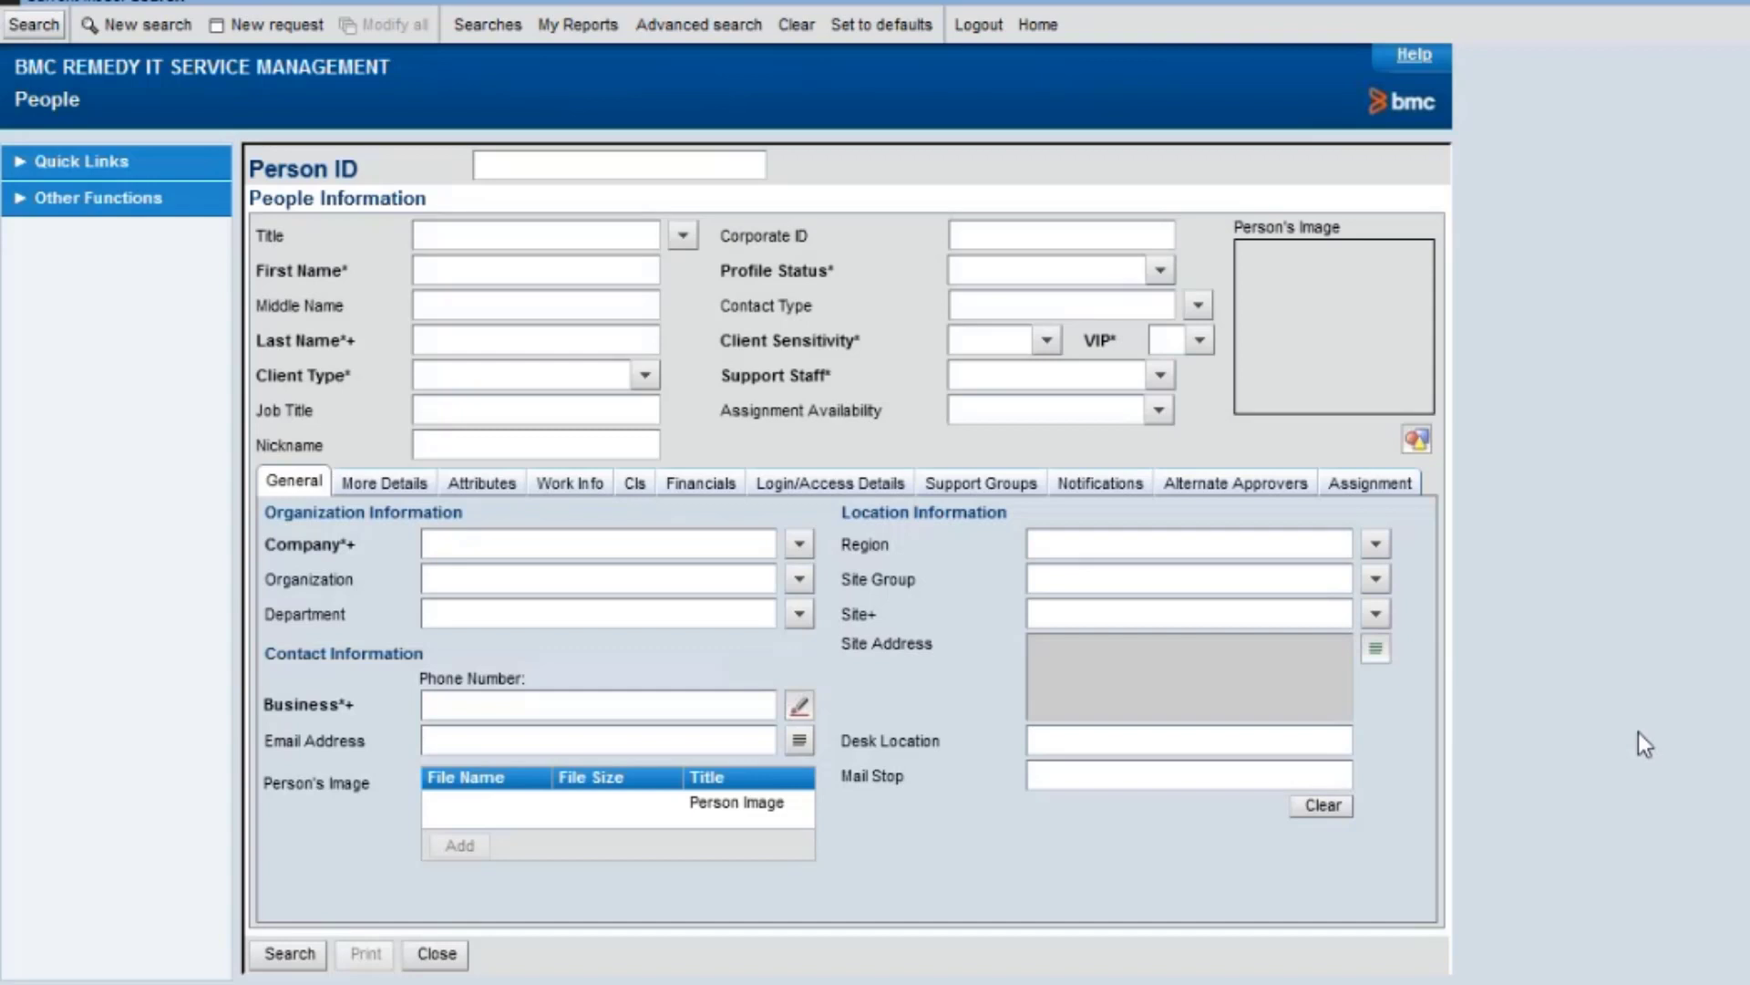
Search People by the person's last name and view their Login/Access permission groups.
{"action": "left_click", "coordinate": [570, 343]}
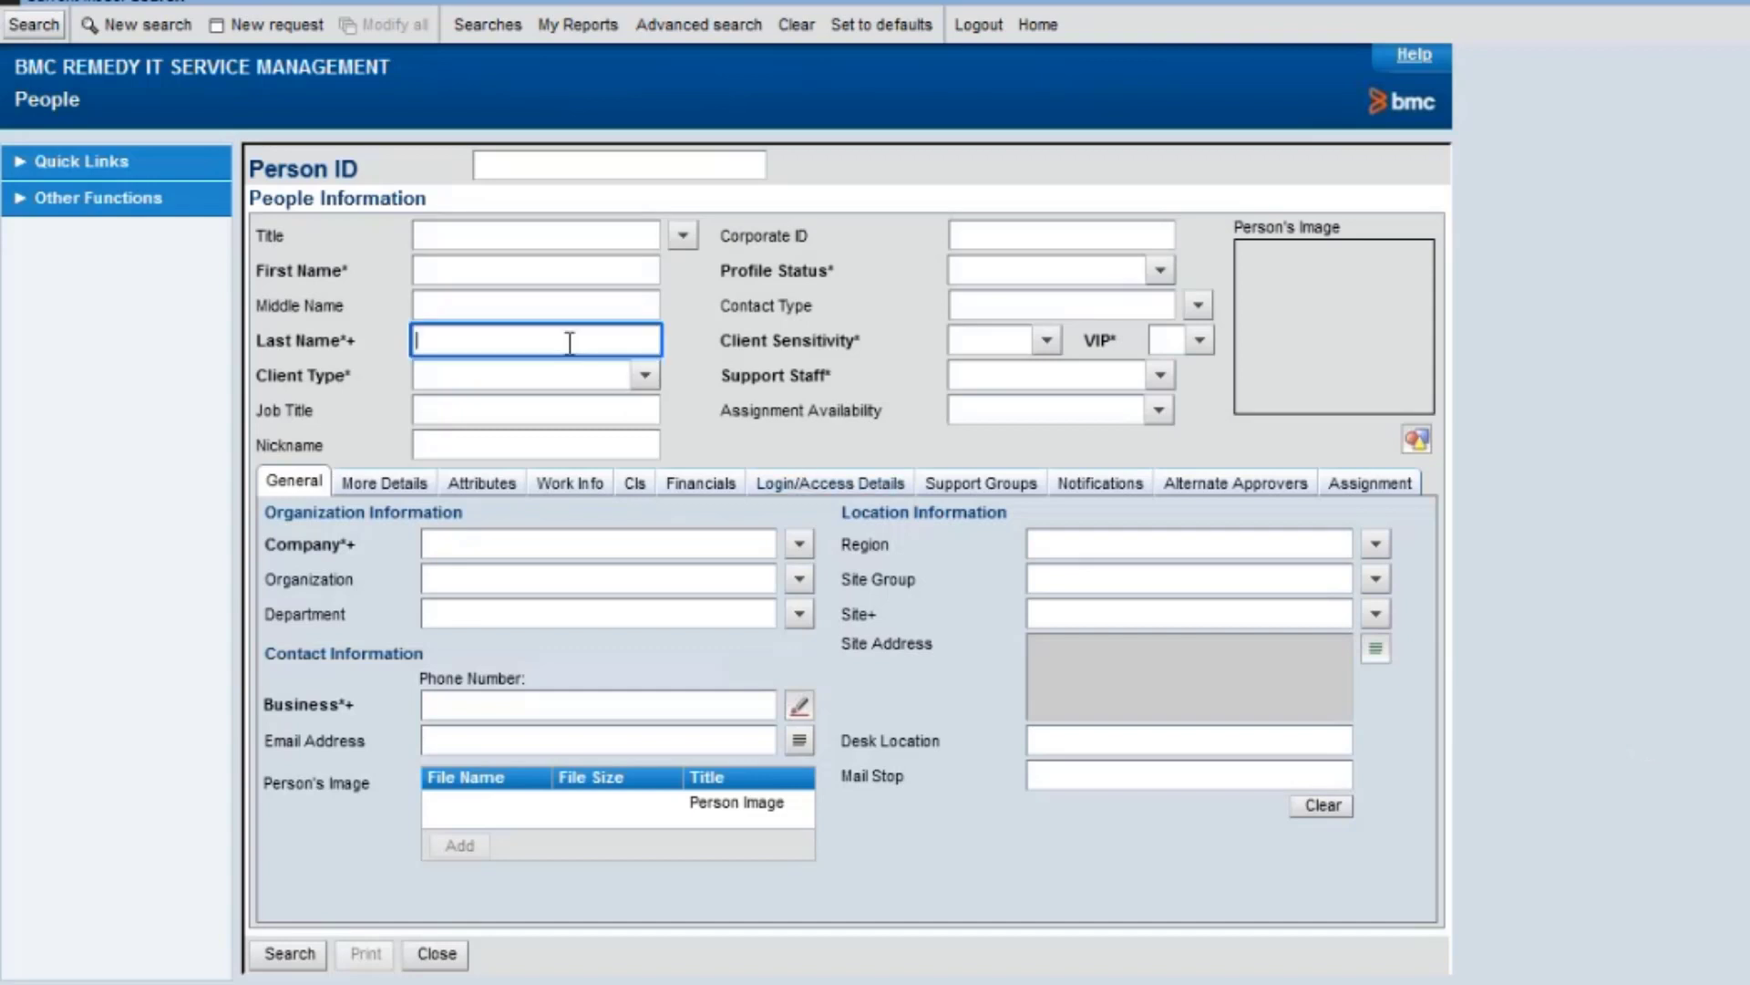
{"action": "type", "text": "Porter"}
{"action": "left_click", "coordinate": [33, 25]}
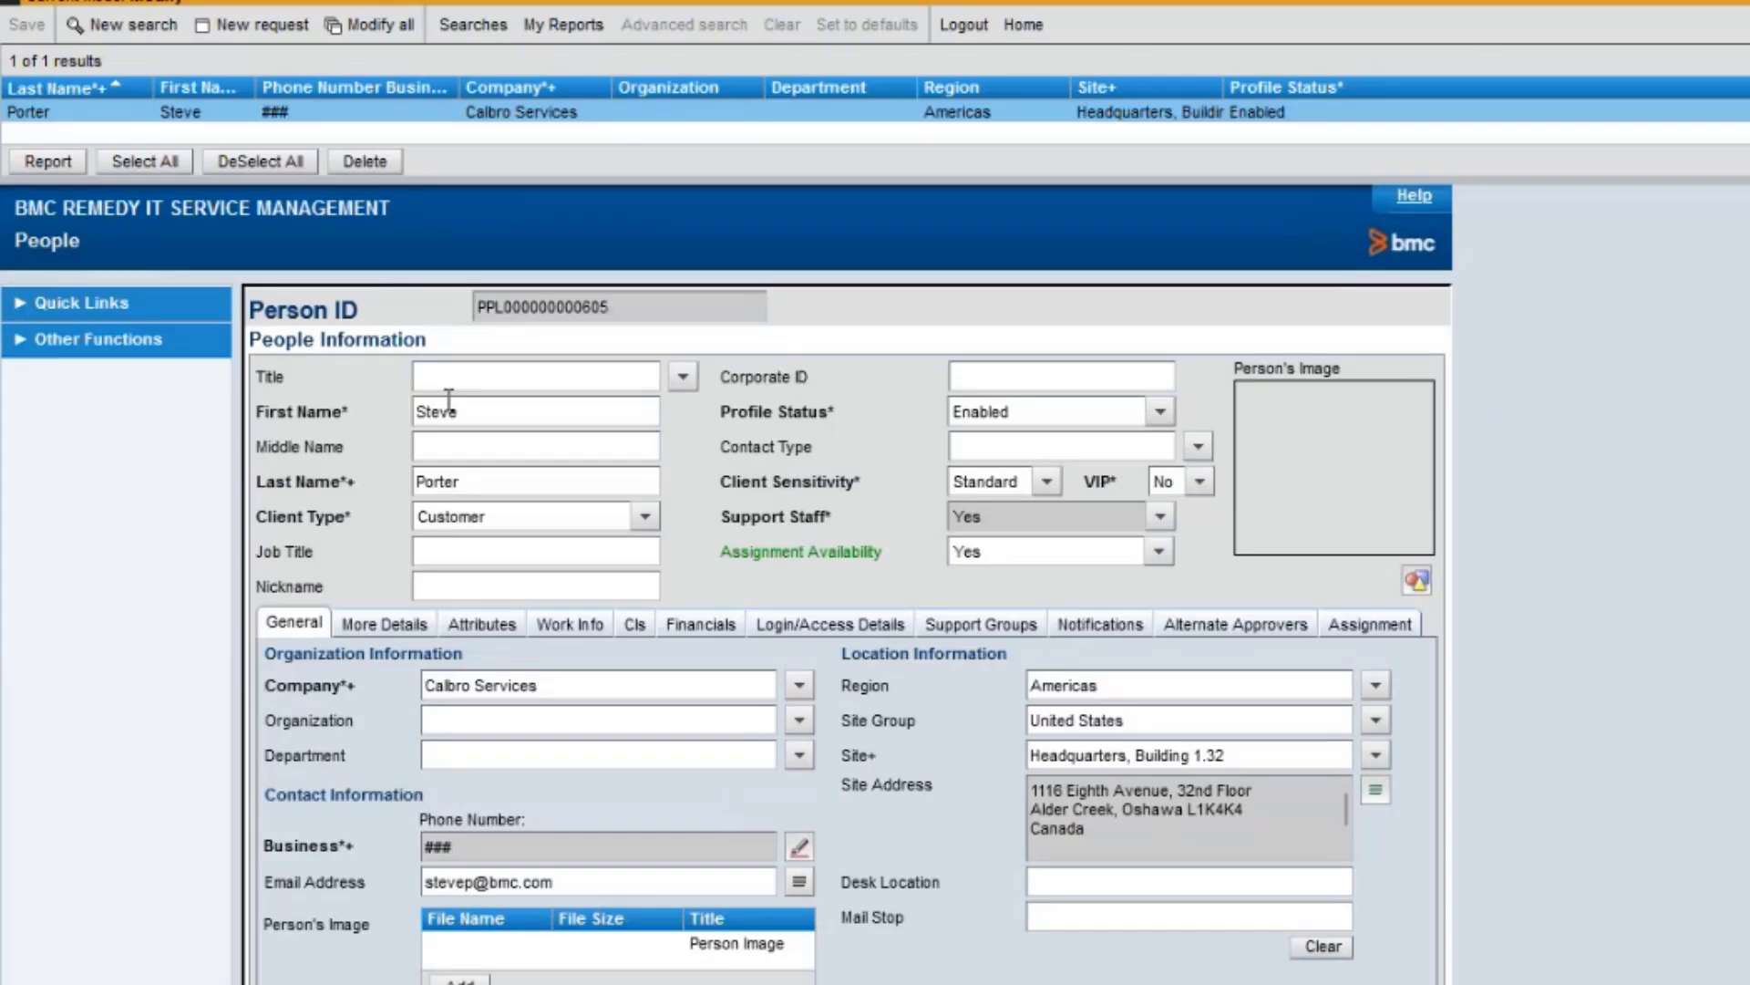
{"action": "left_click", "coordinate": [817, 627]}
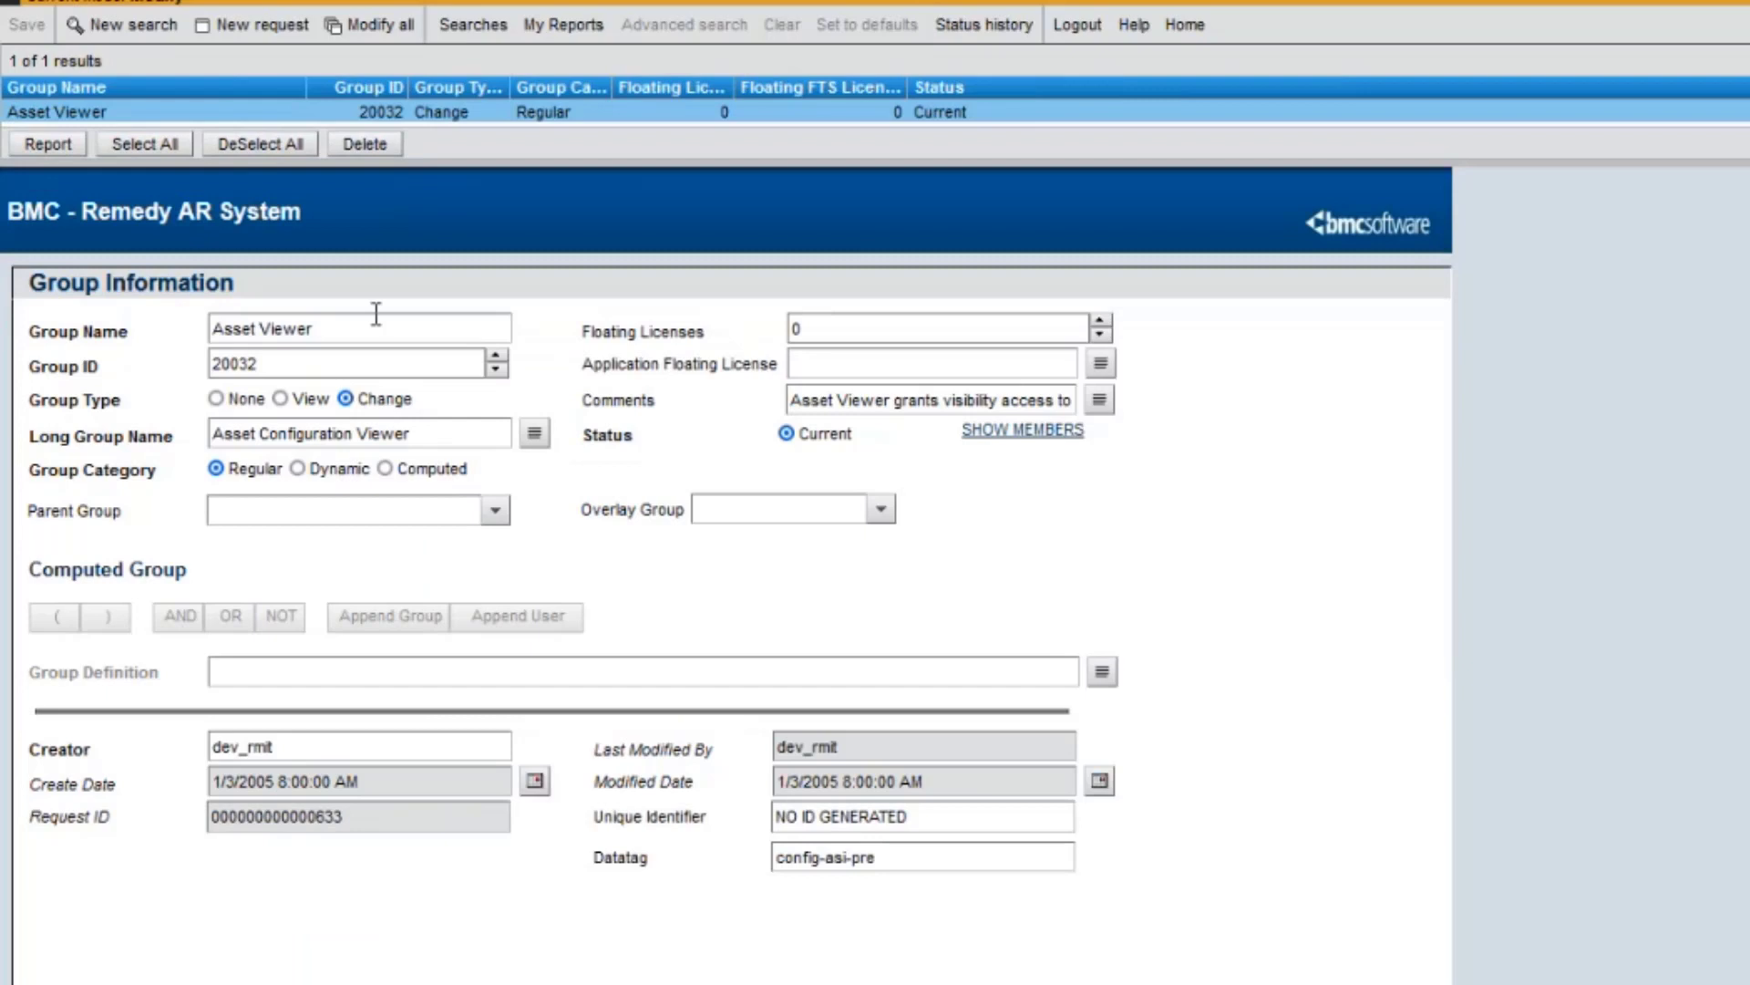
Note the Asset Viewer group name and its ID 20032, then list its 25 user records.
{"action": "left_click", "coordinate": [312, 329]}
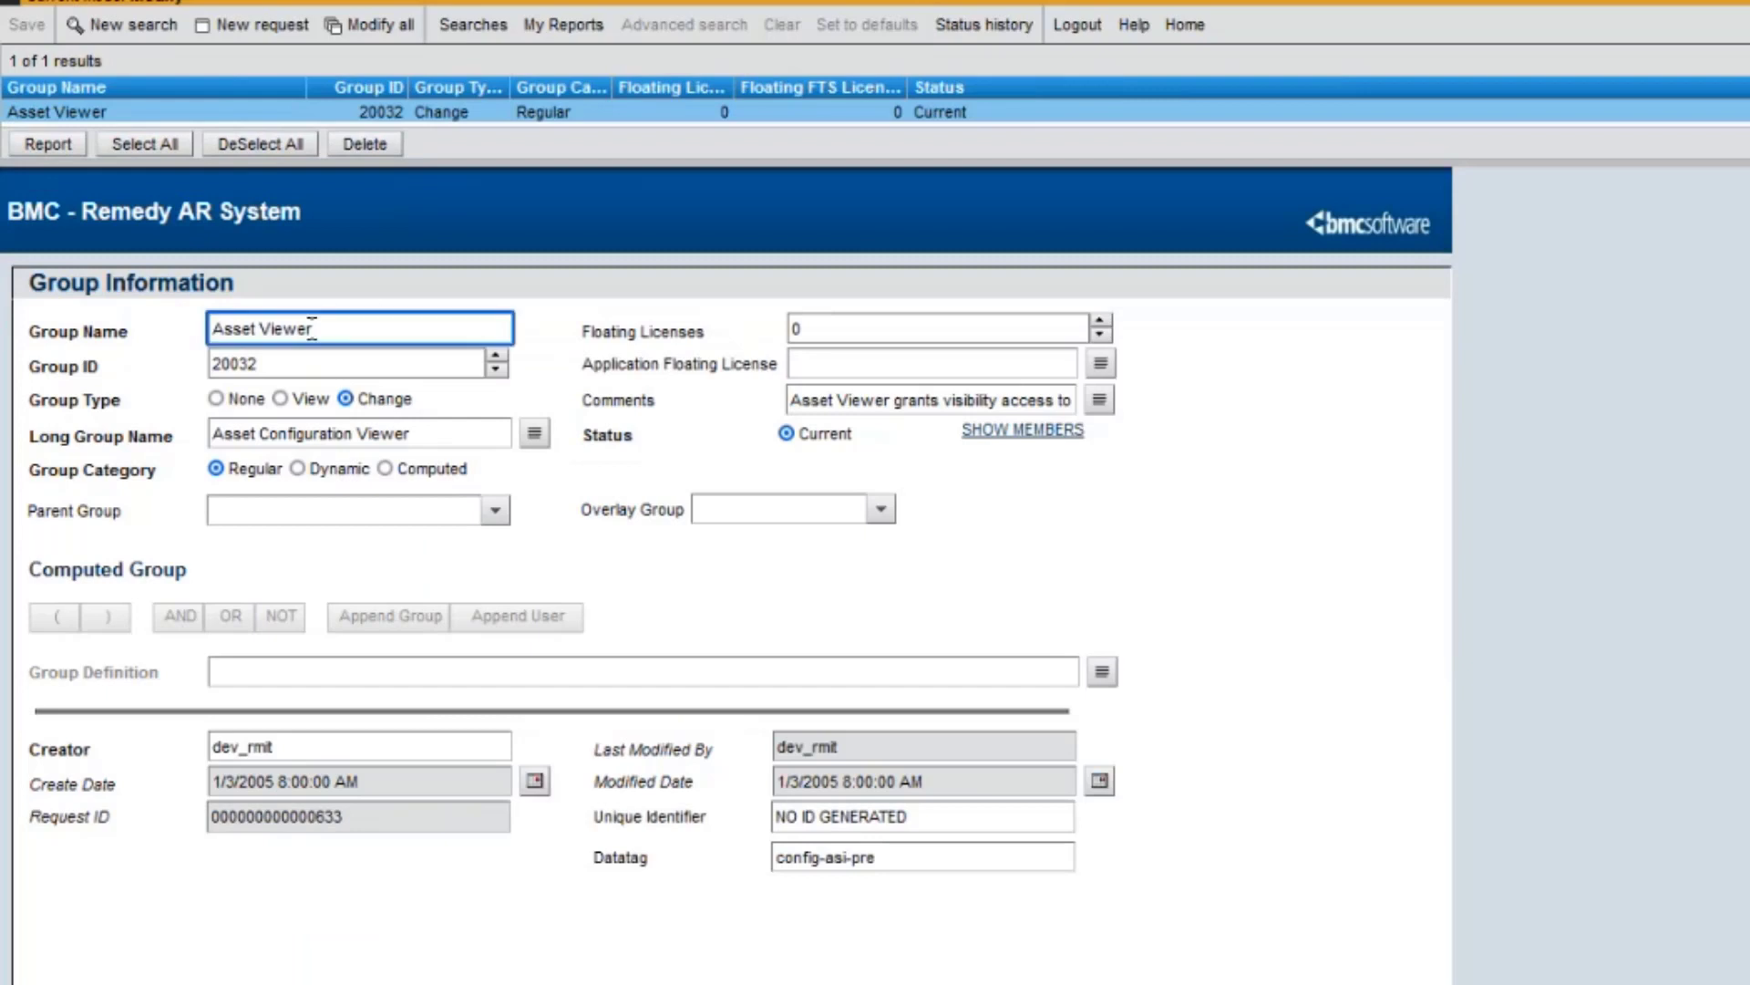
{"action": "left_click_drag", "start_coordinate": [312, 329], "coordinate": [202, 326]}
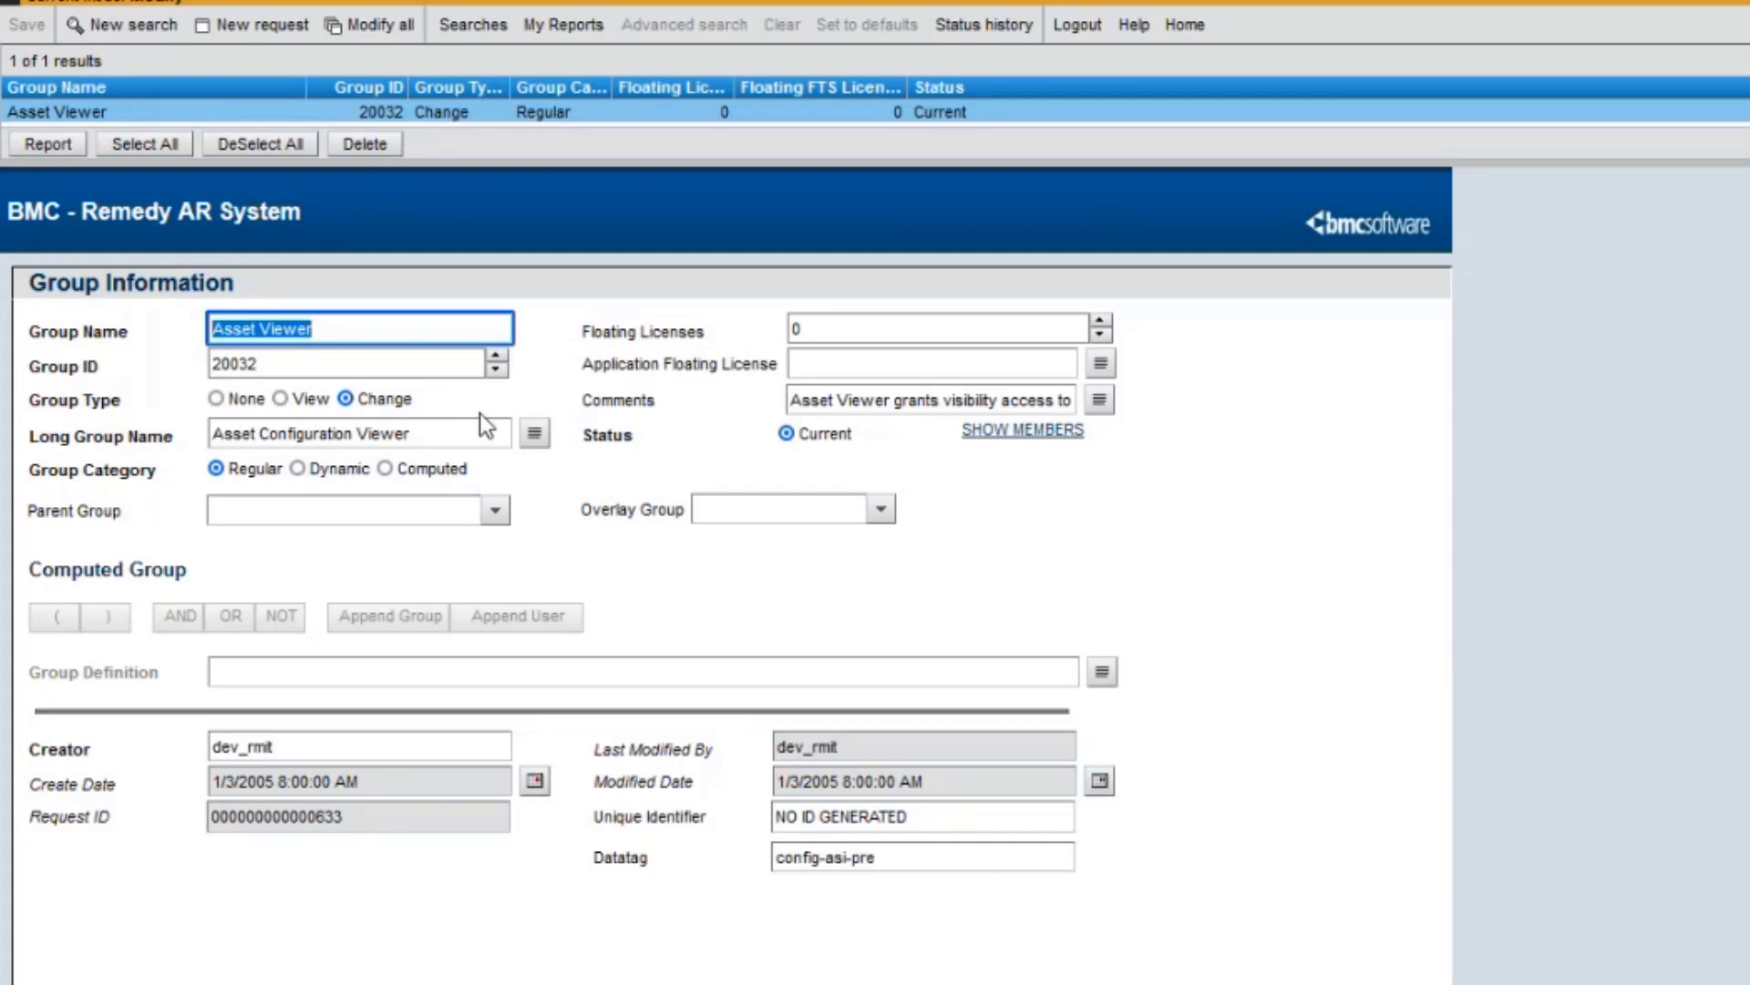
{"action": "left_click_drag", "start_coordinate": [299, 363], "coordinate": [202, 360]}
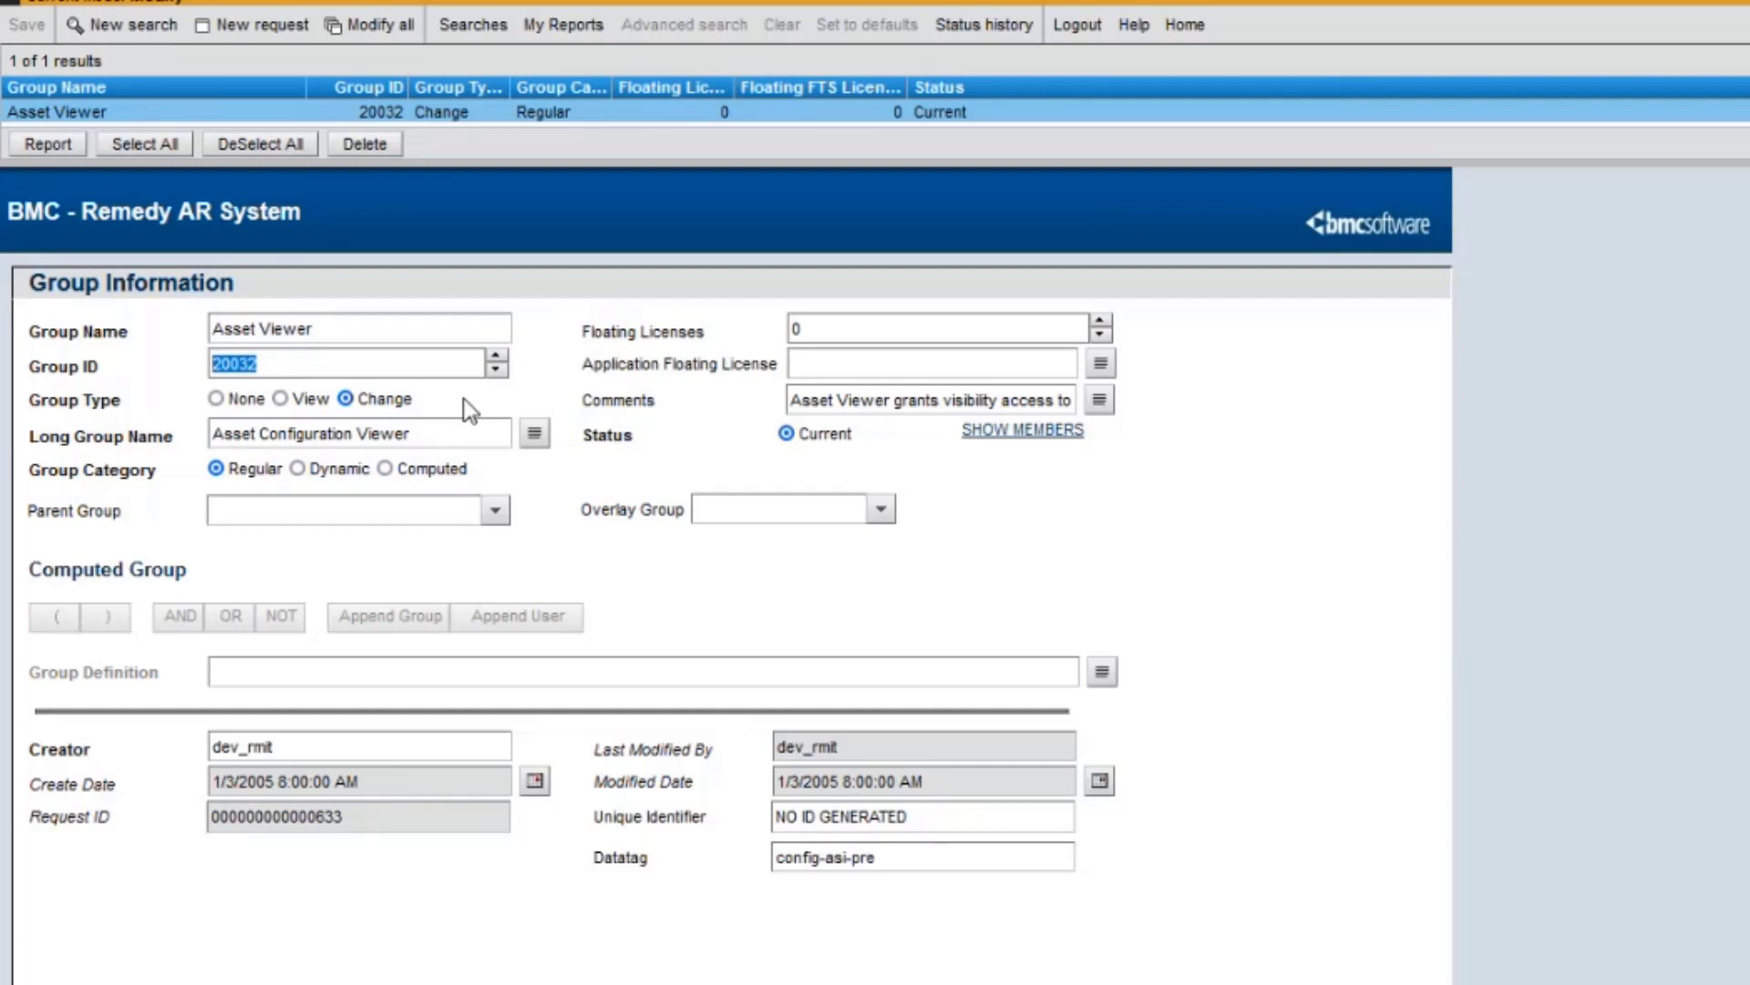
{"action": "left_click", "coordinate": [983, 437]}
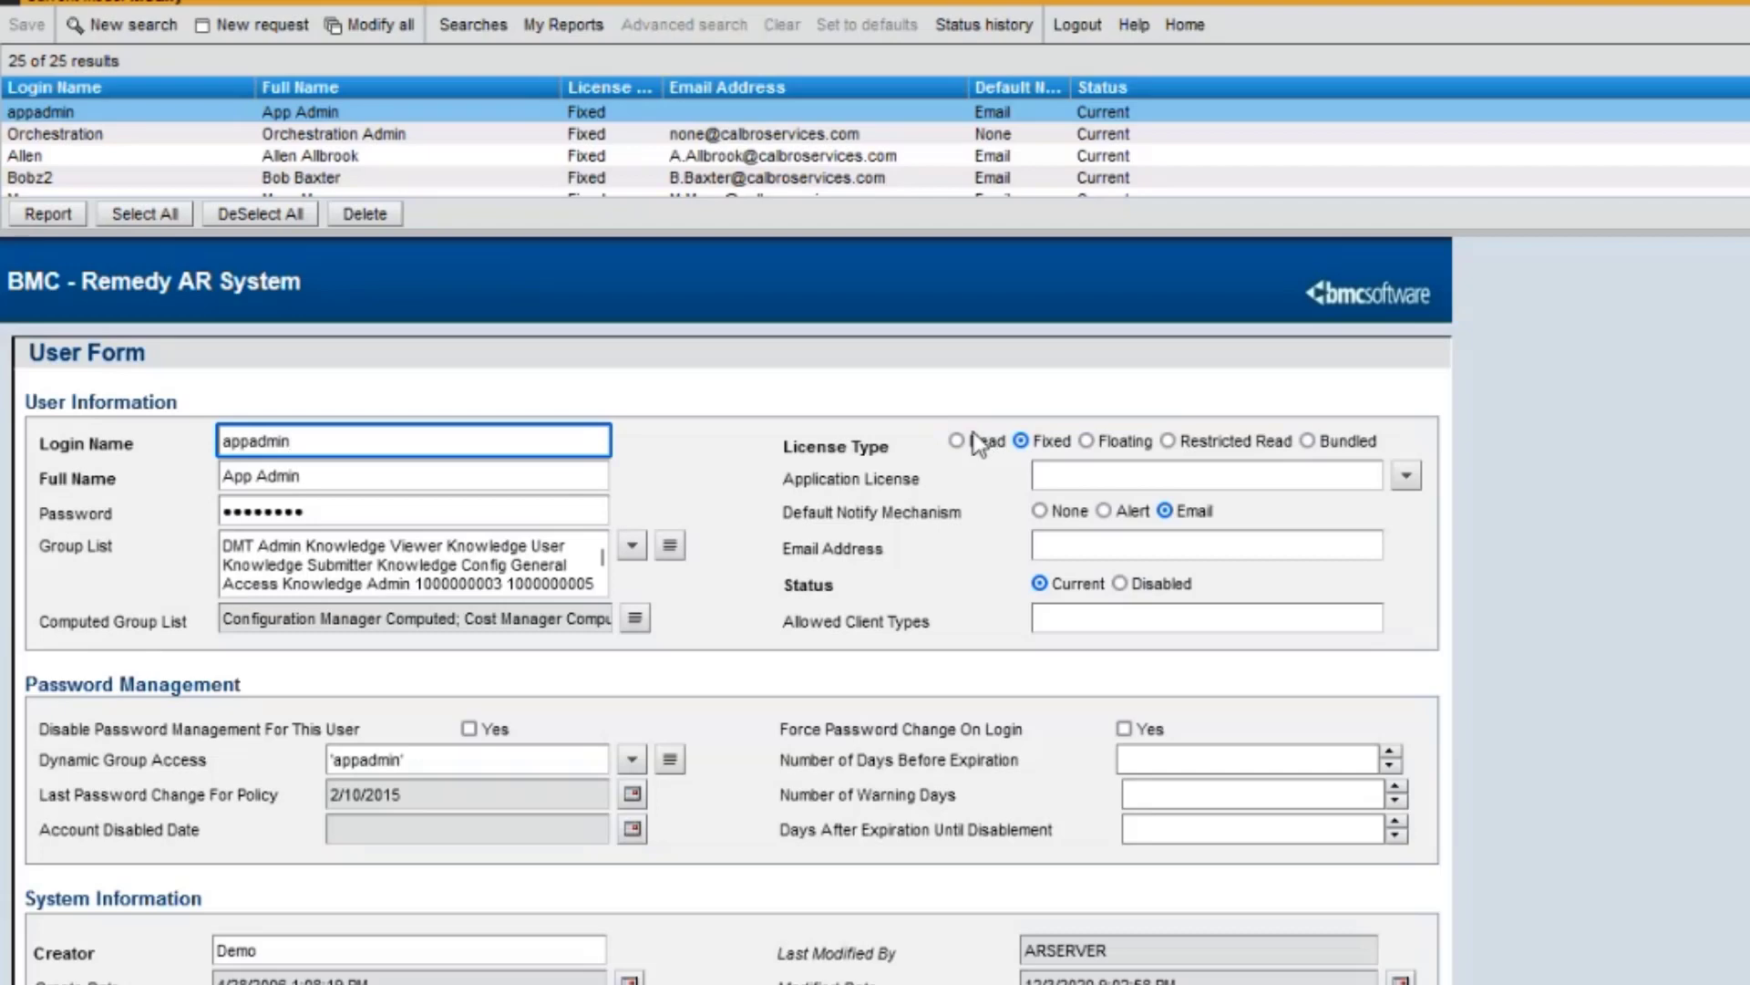
Pick the person's row from the enlarged user results to load their User form record.
{"action": "left_click_drag", "start_coordinate": [796, 233], "coordinate": [779, 677]}
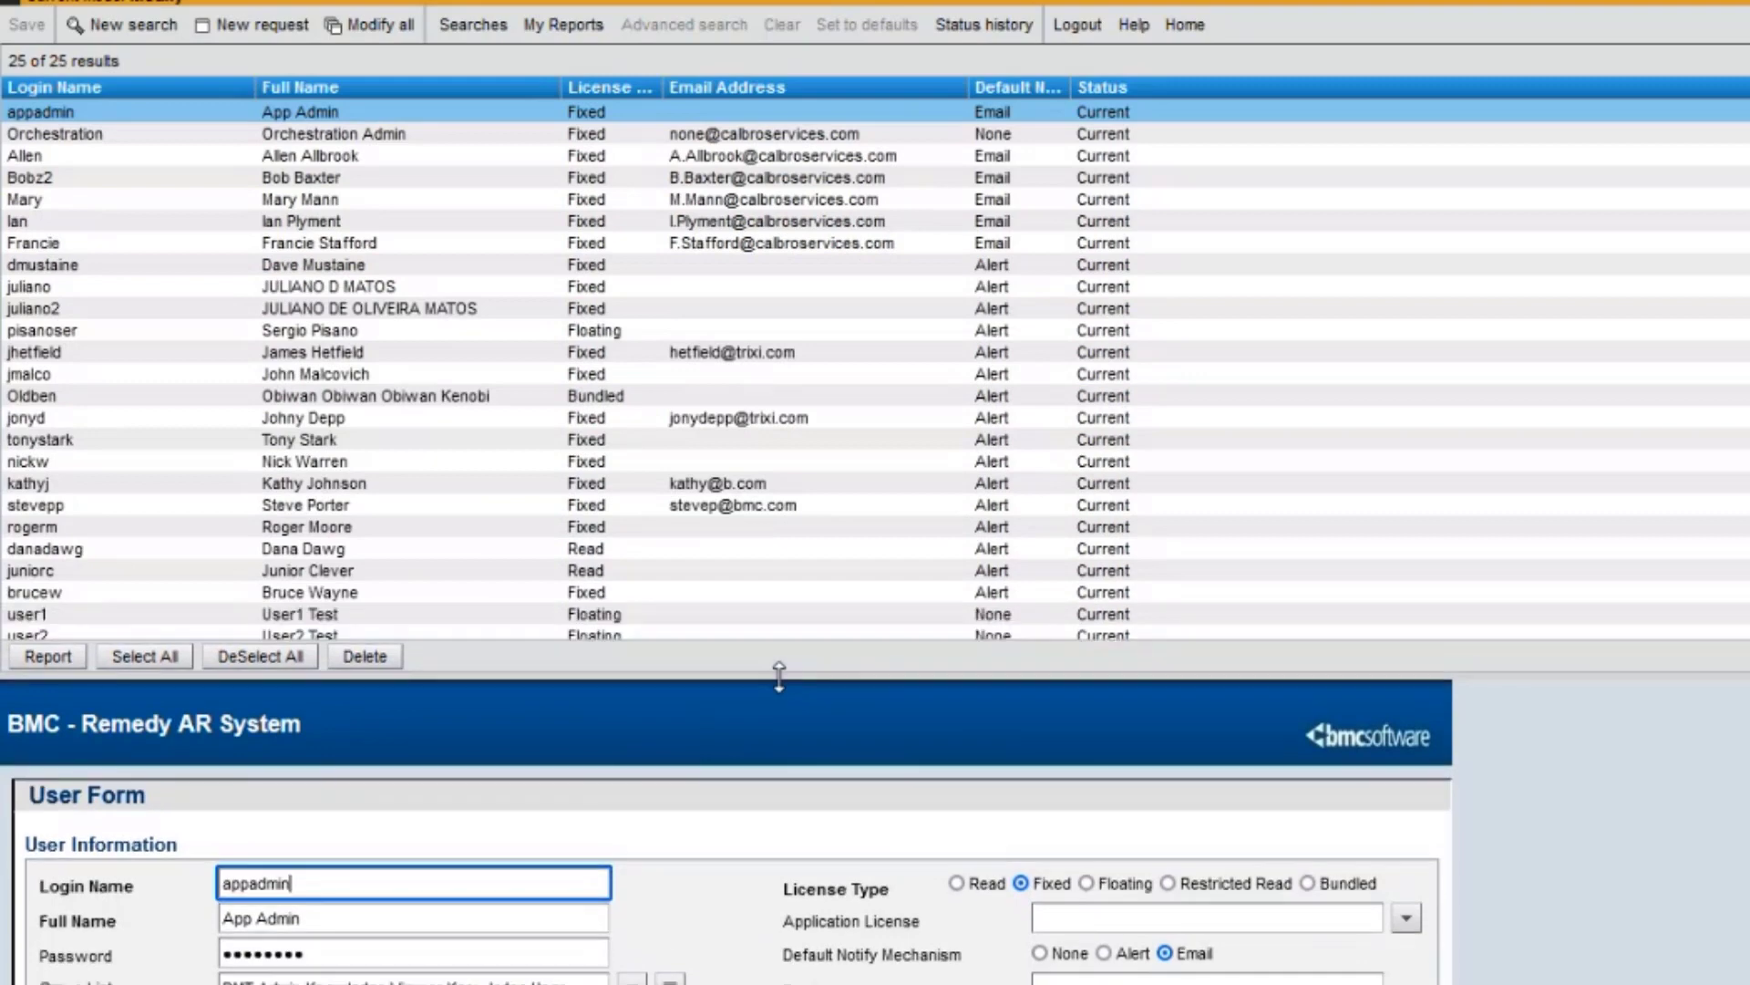
{"action": "left_click", "coordinate": [368, 509]}
{"action": "left_click_drag", "start_coordinate": [680, 675], "coordinate": [738, 202]}
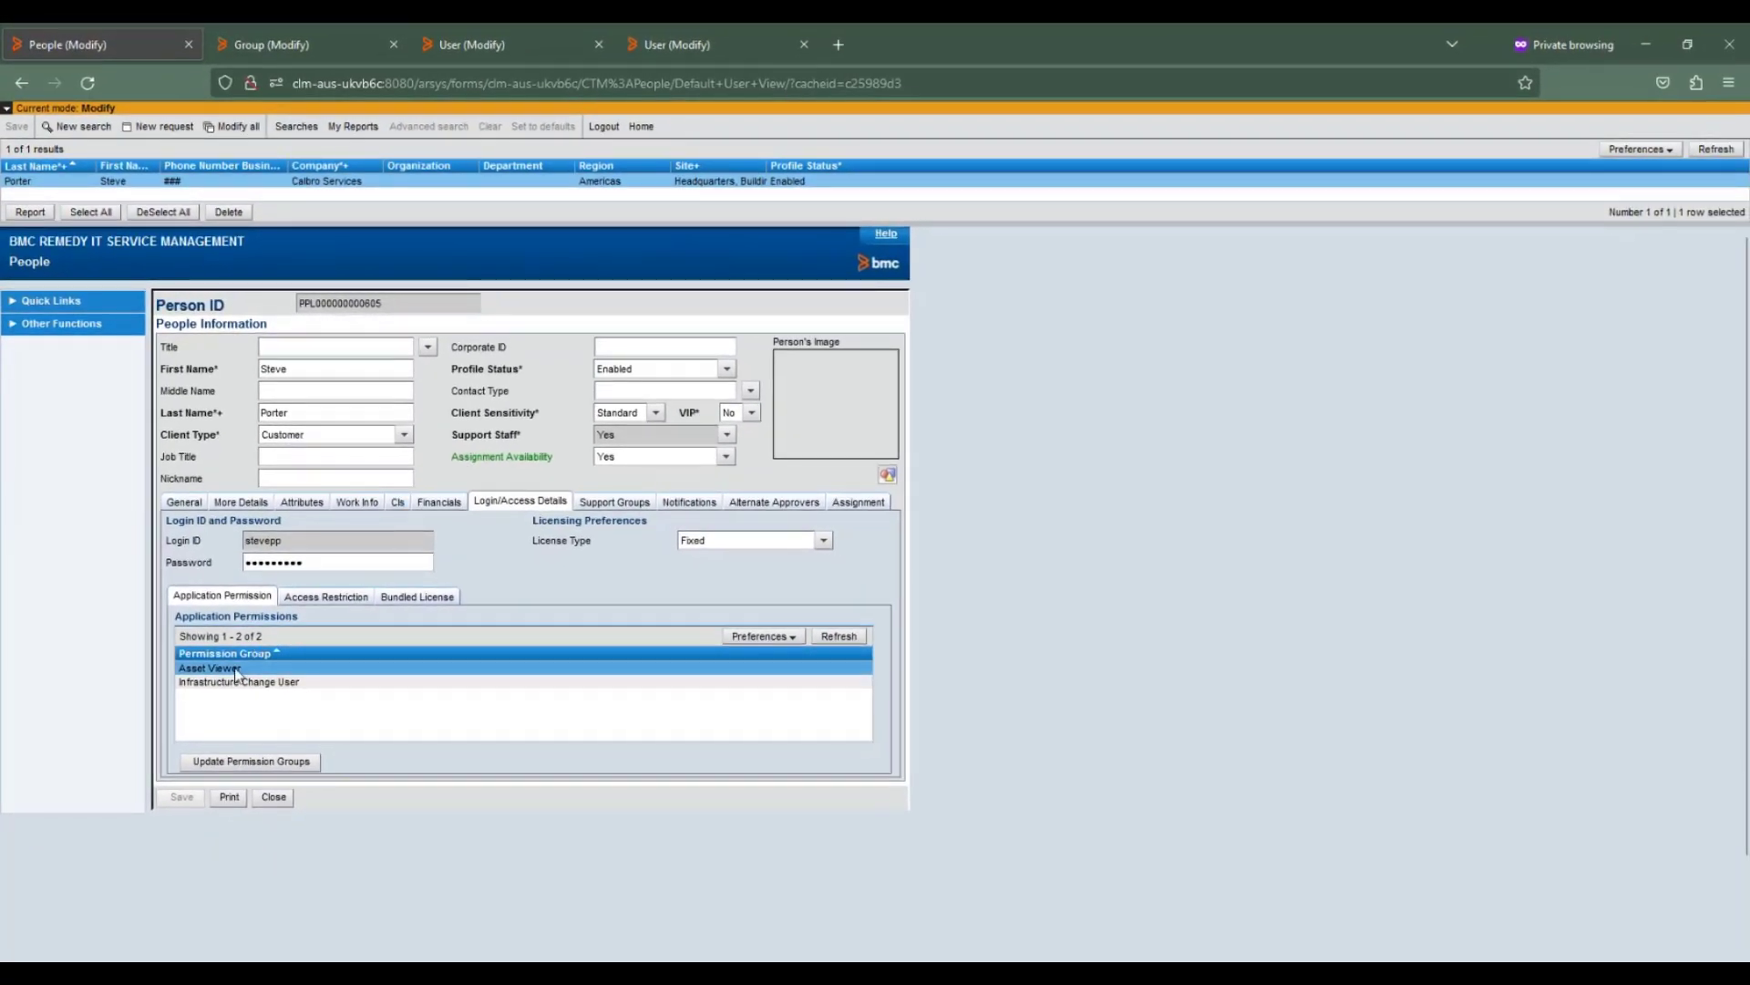
Delete the Asset Viewer permission group, leaving Infrastructure Change User as the only group.
{"action": "left_click", "coordinate": [235, 759]}
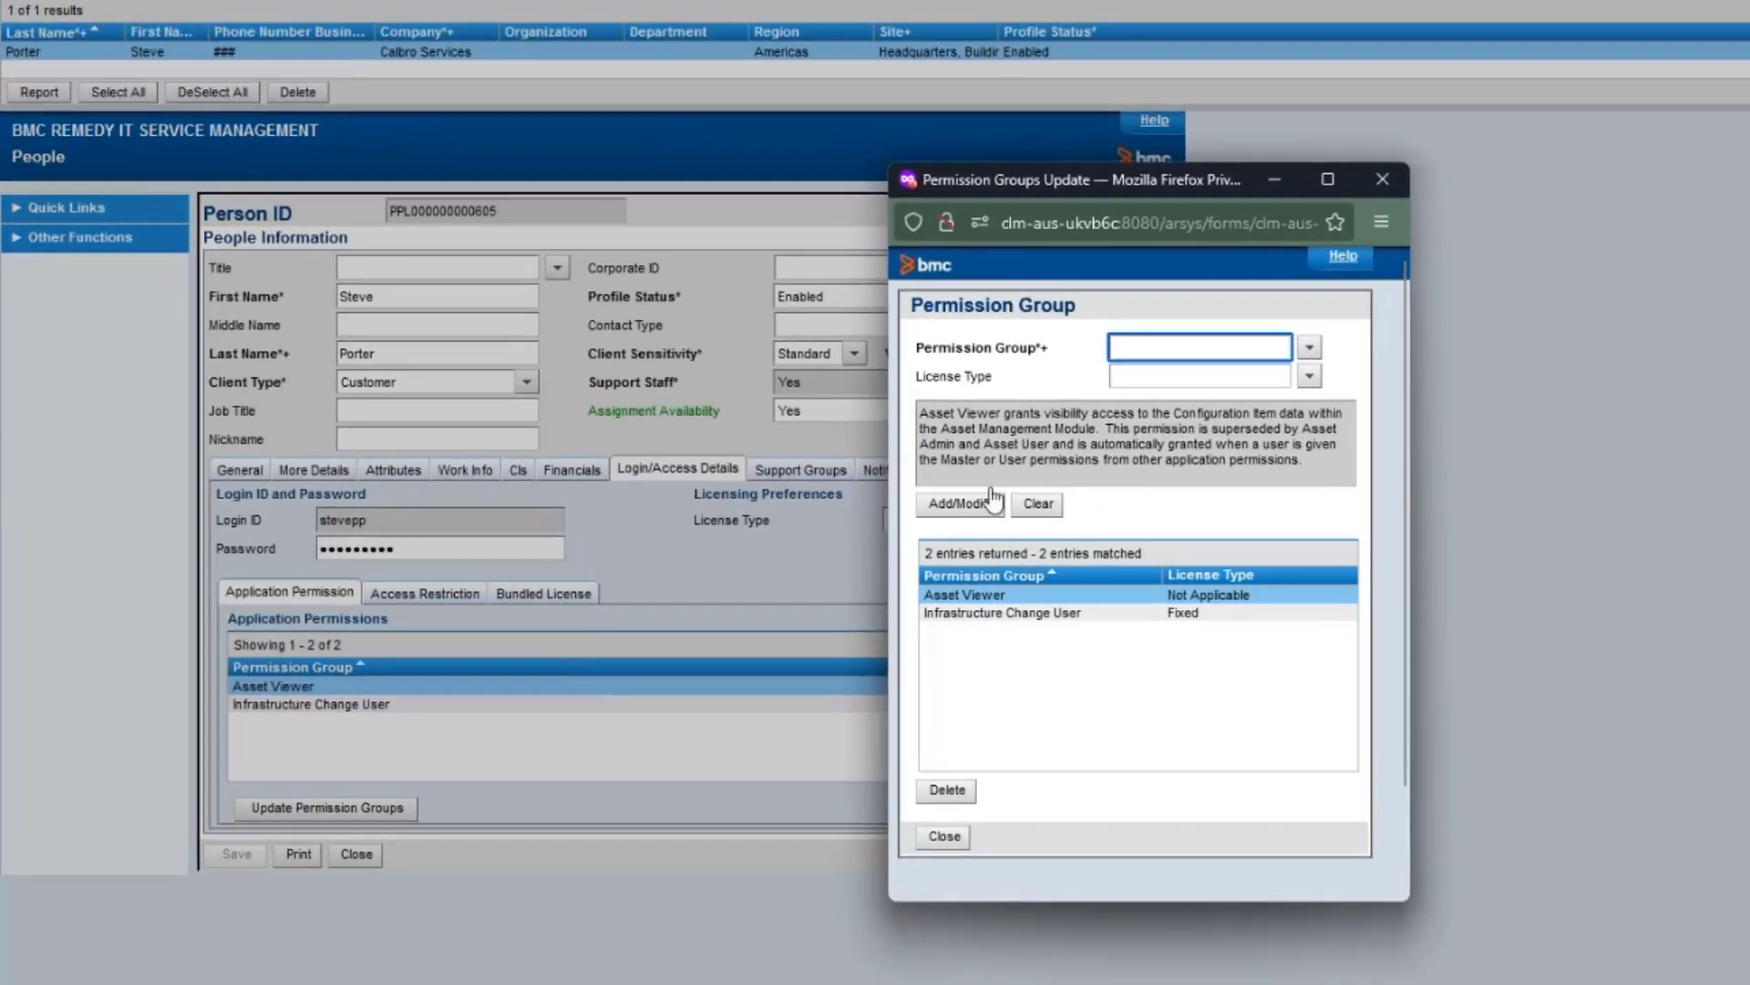
{"action": "left_click", "coordinate": [994, 598]}
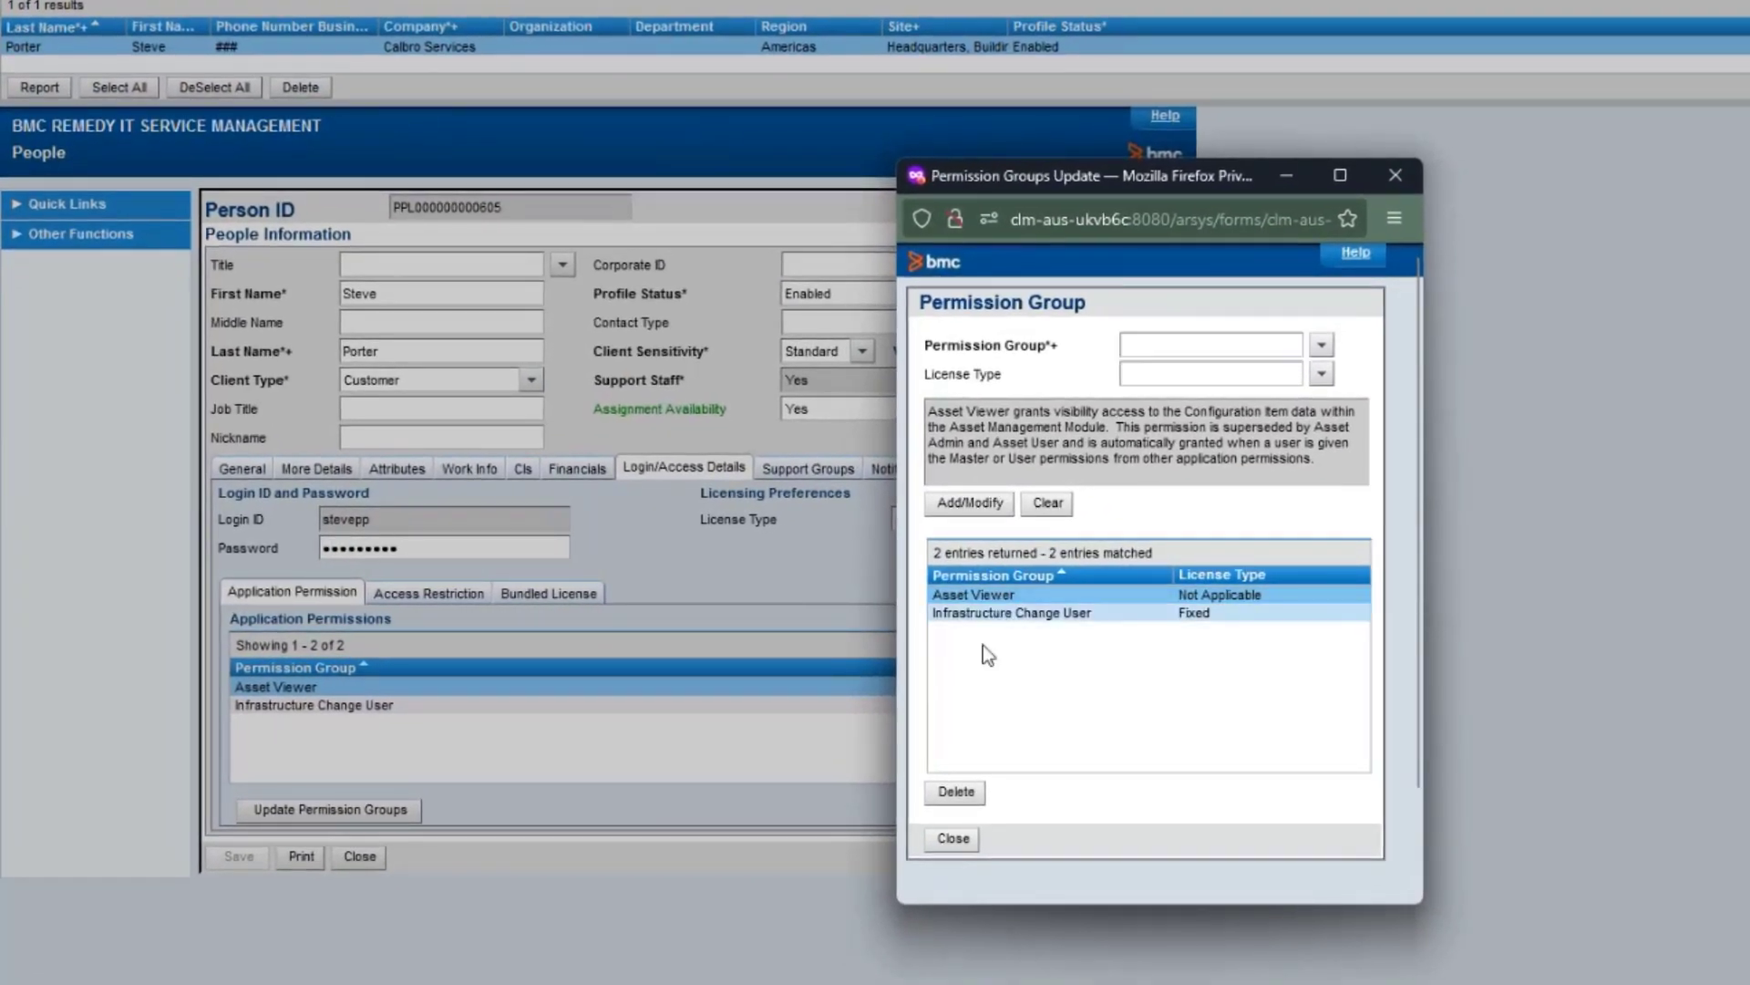
{"action": "left_click", "coordinate": [951, 800]}
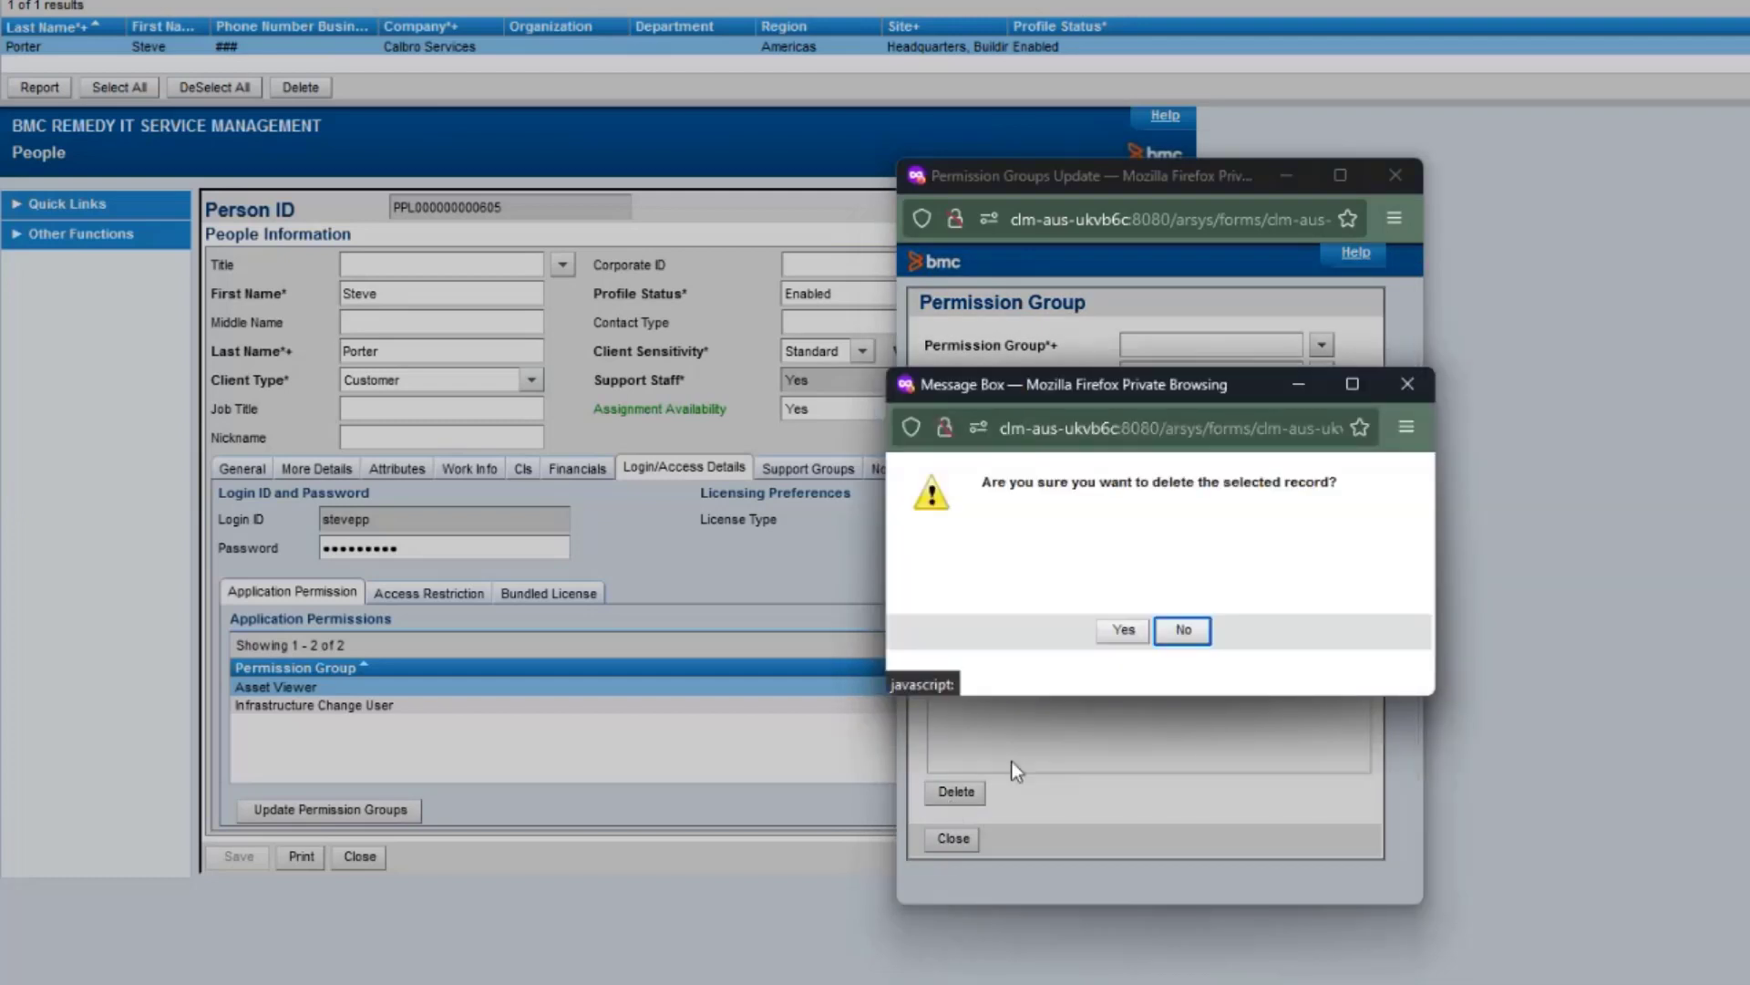
{"action": "left_click", "coordinate": [1120, 632]}
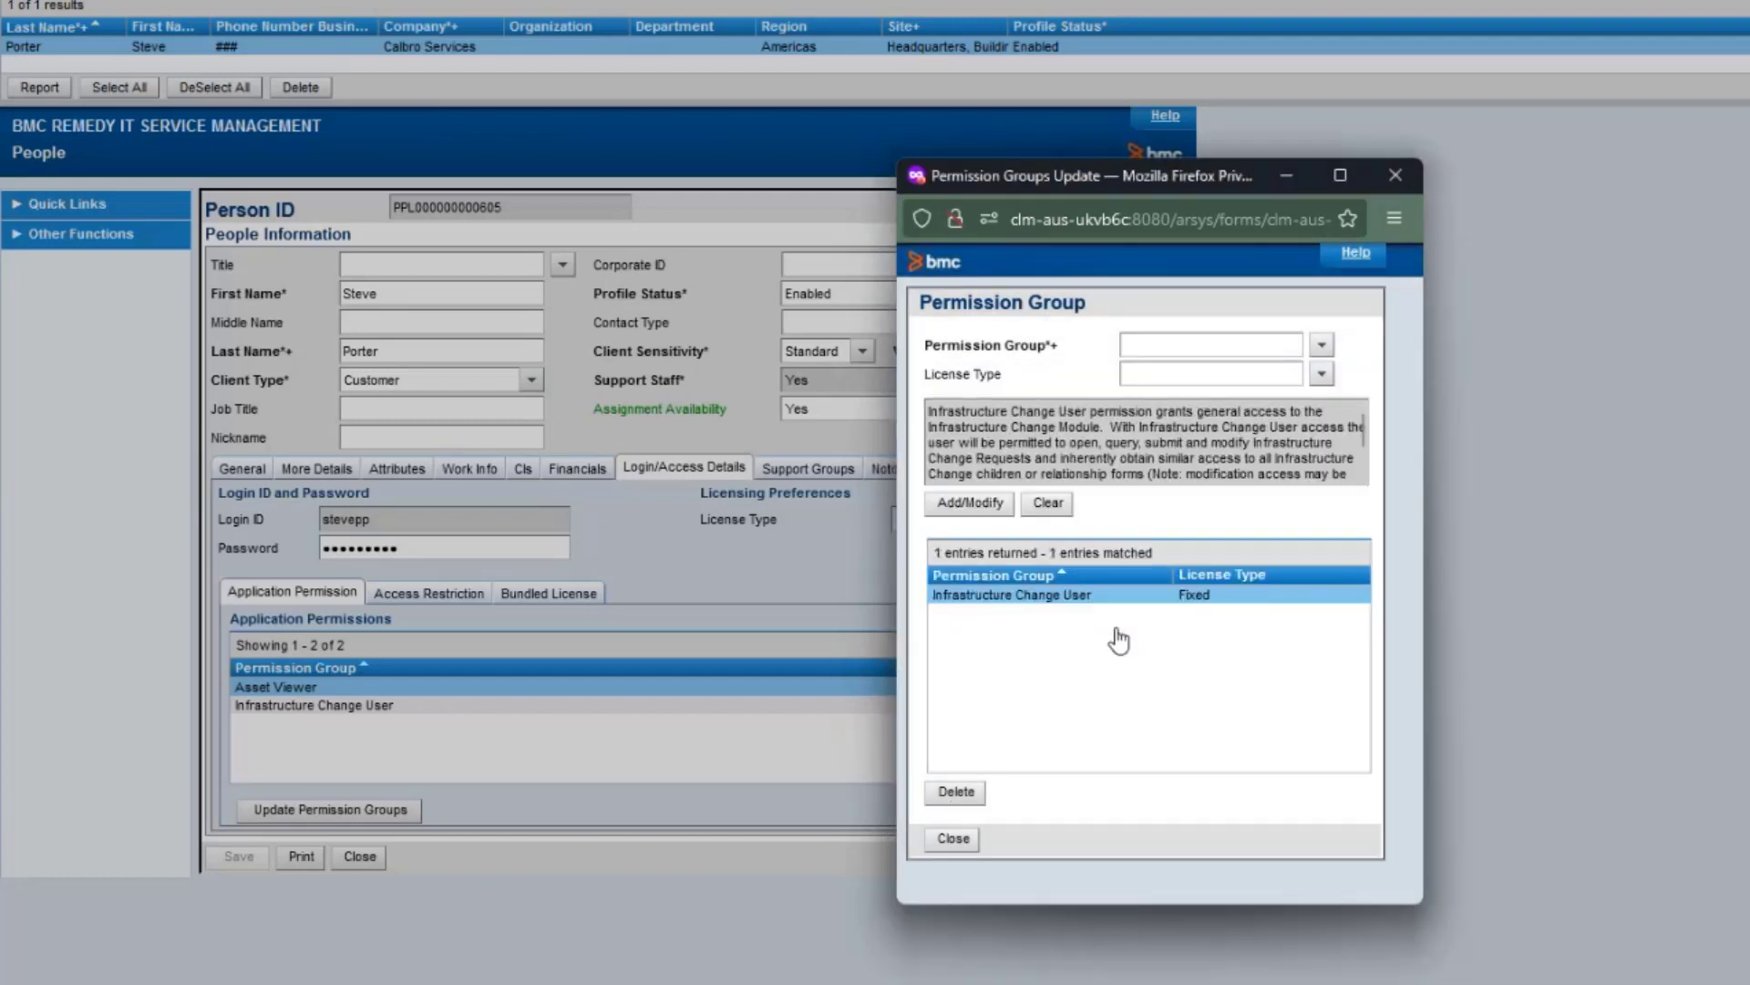
{"action": "left_click", "coordinate": [955, 839]}
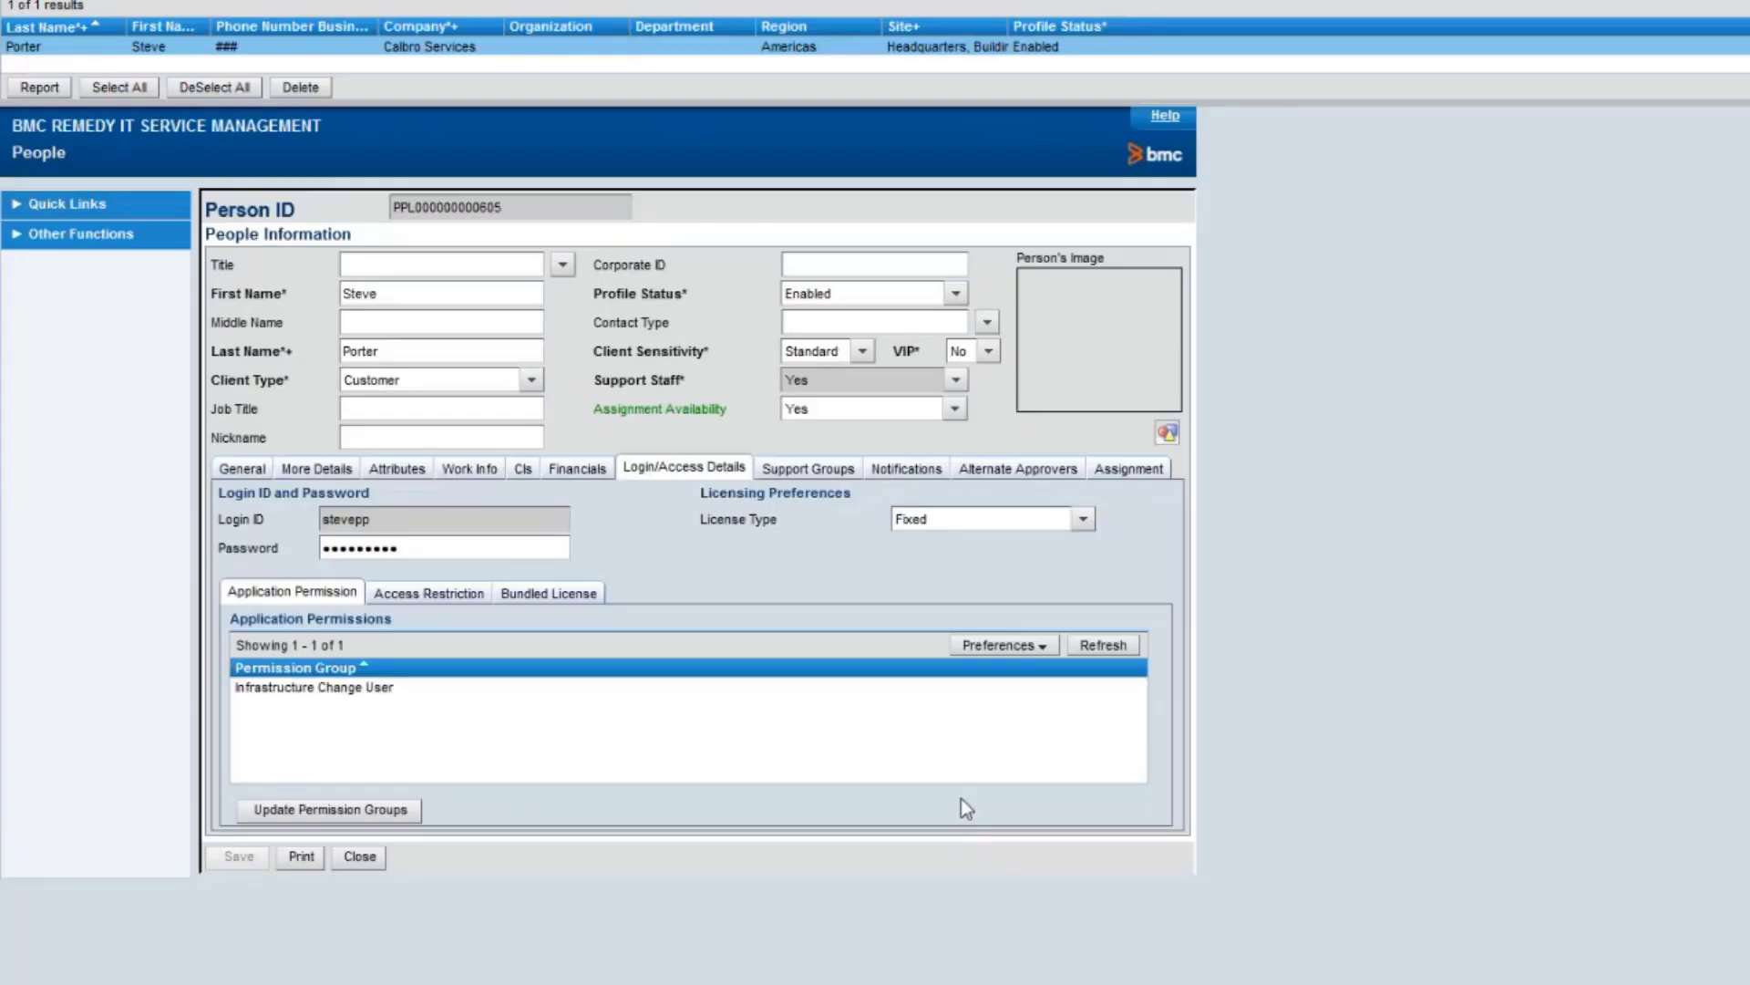
{"action": "left_click", "coordinate": [359, 690]}
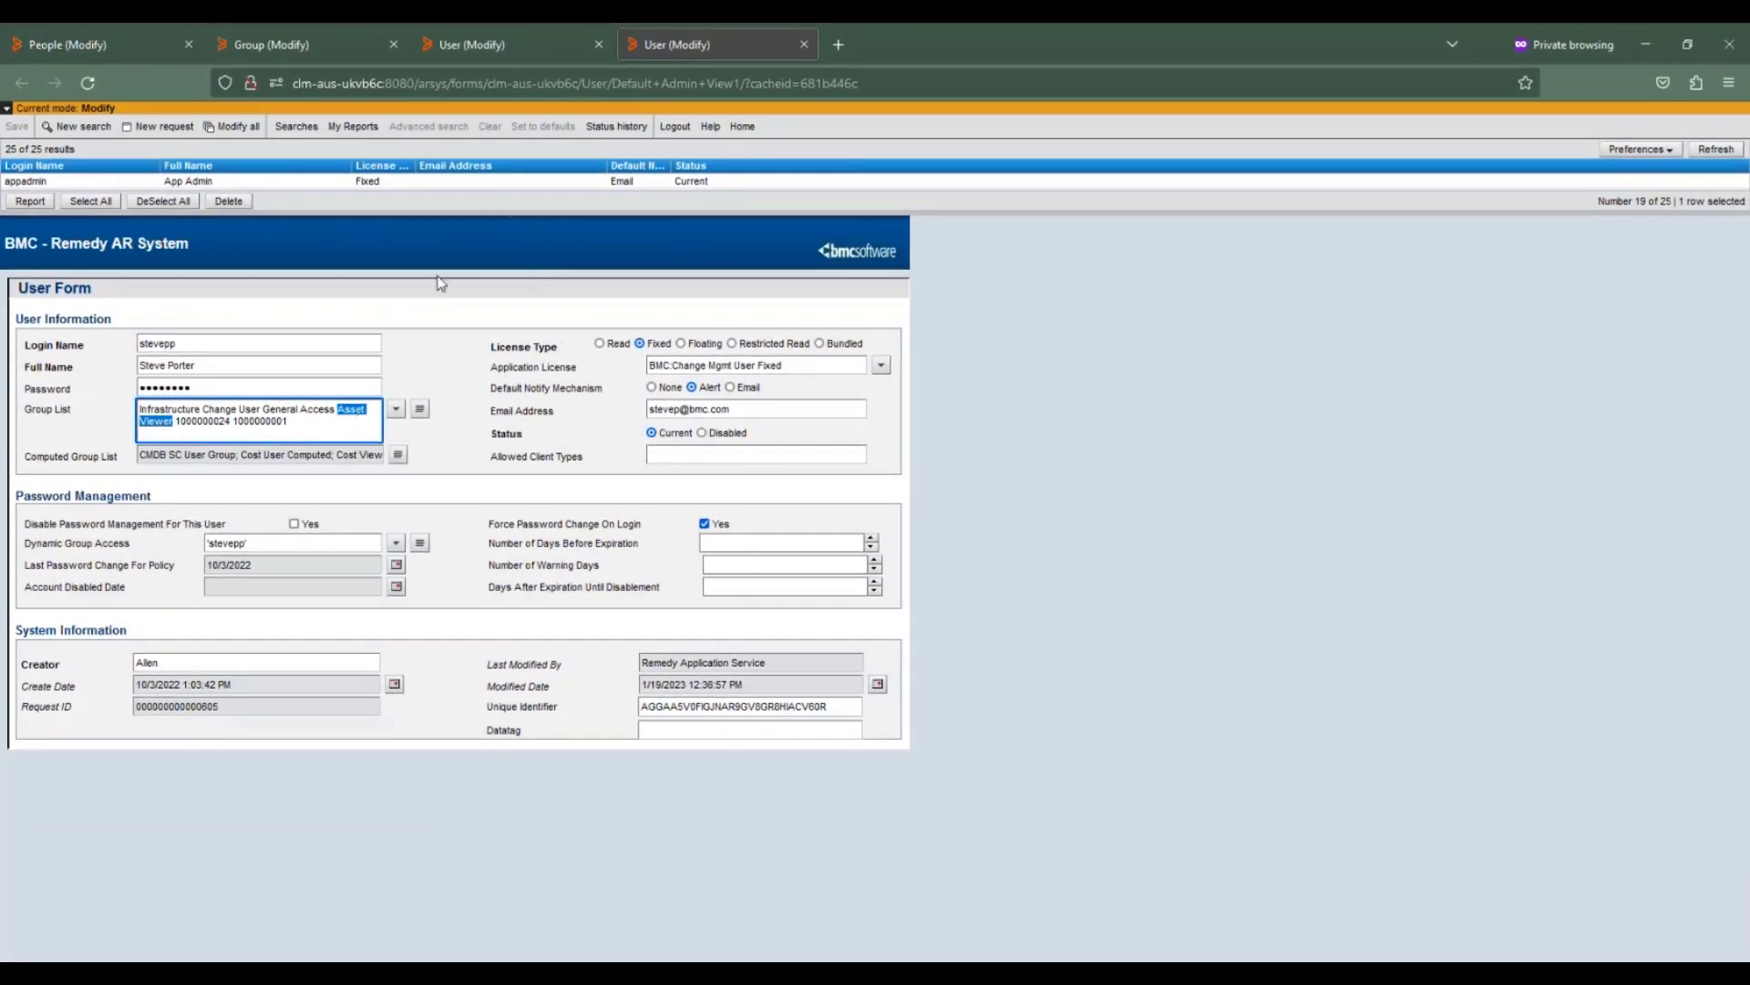
Refresh the User record and confirm Asset Viewer still appears in its Group List.
{"action": "left_click", "coordinate": [213, 367]}
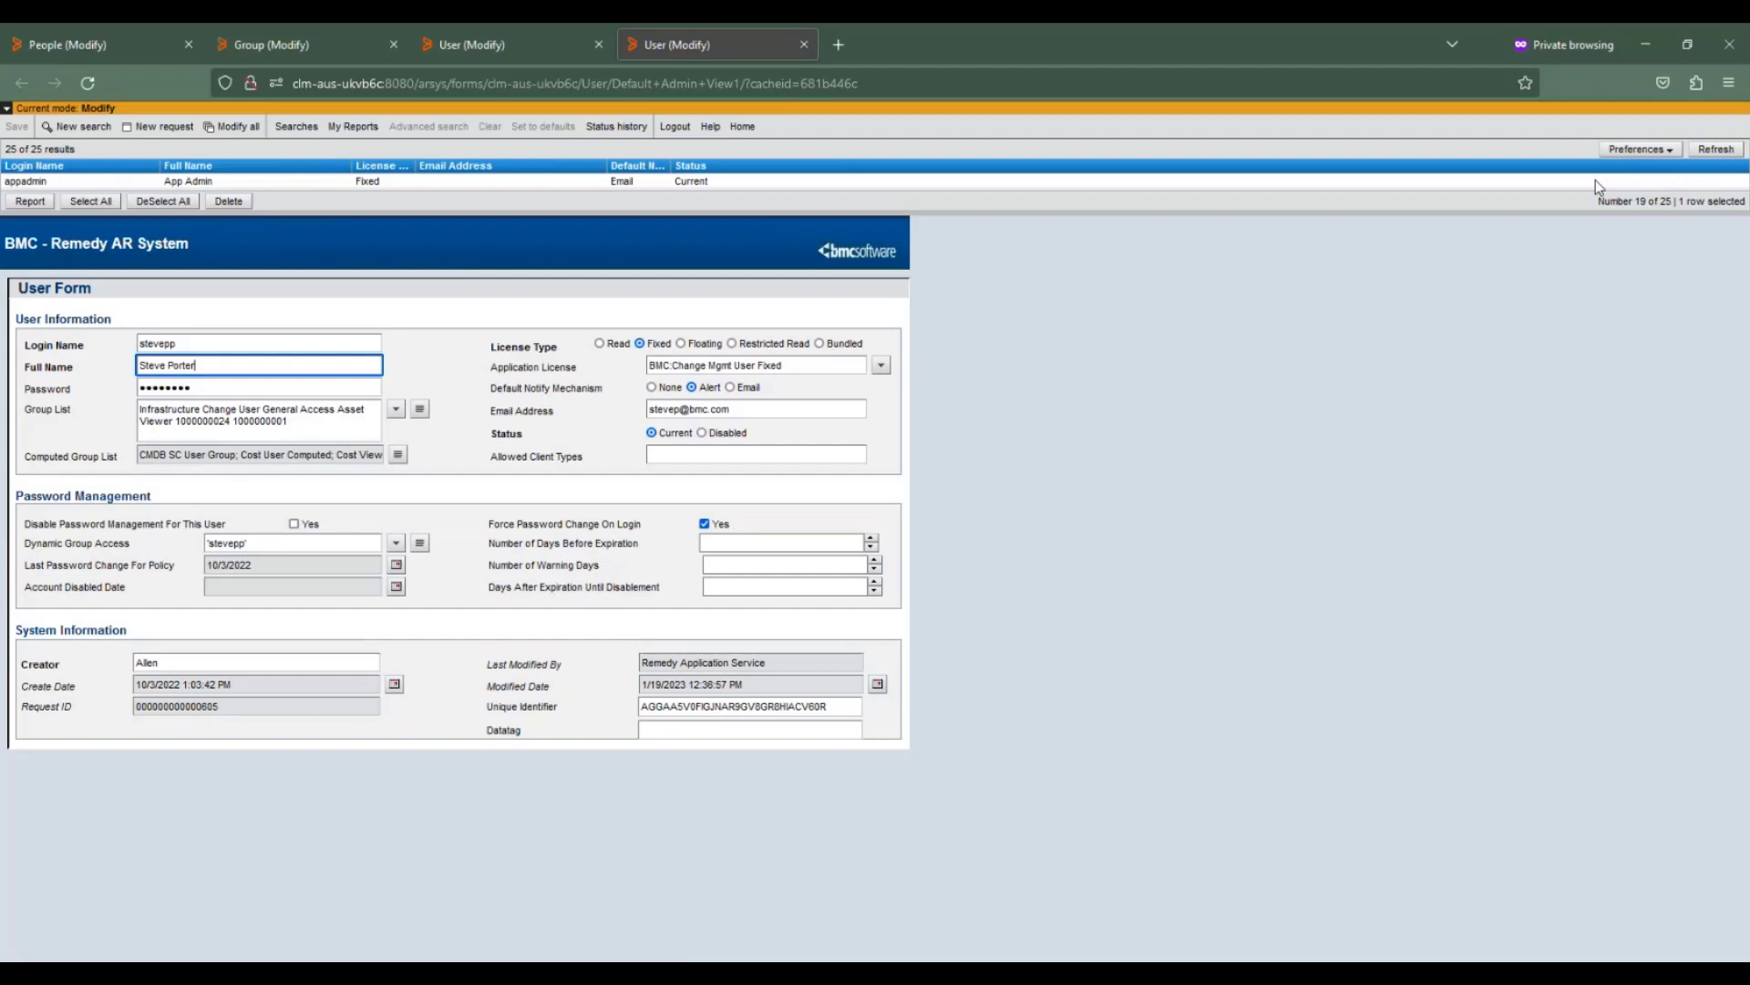
{"action": "left_click", "coordinate": [1716, 149]}
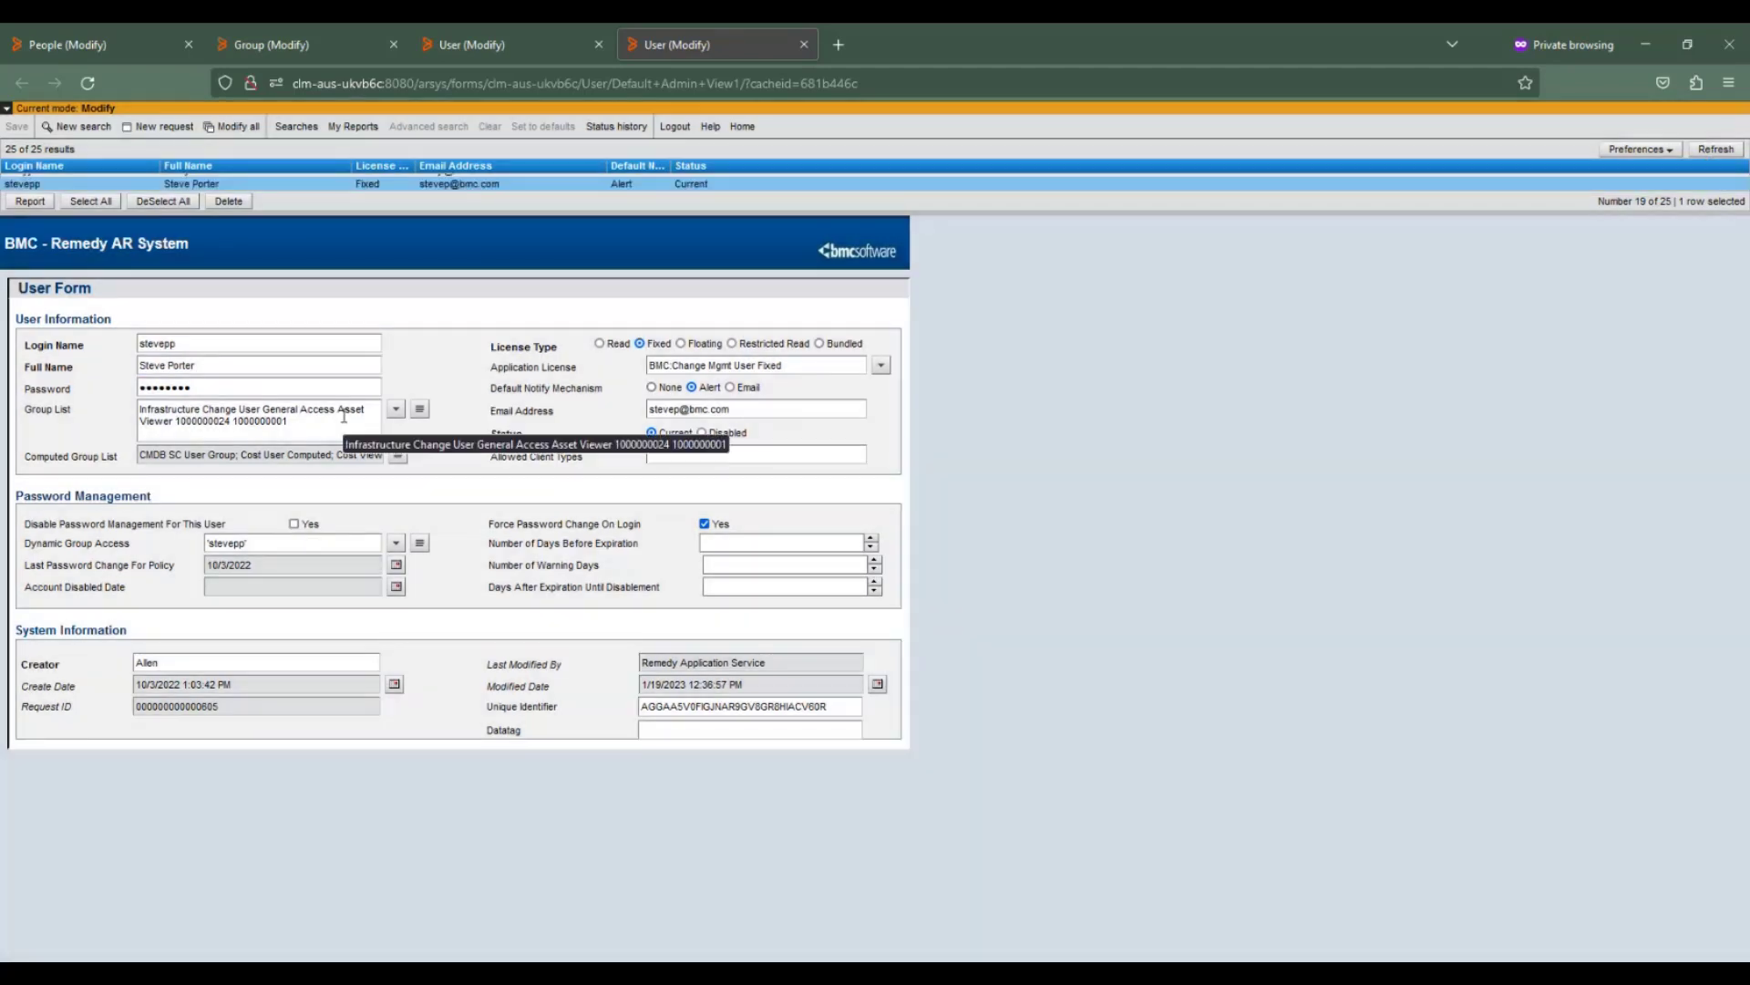
{"action": "left_click_drag", "start_coordinate": [338, 409], "coordinate": [175, 422]}
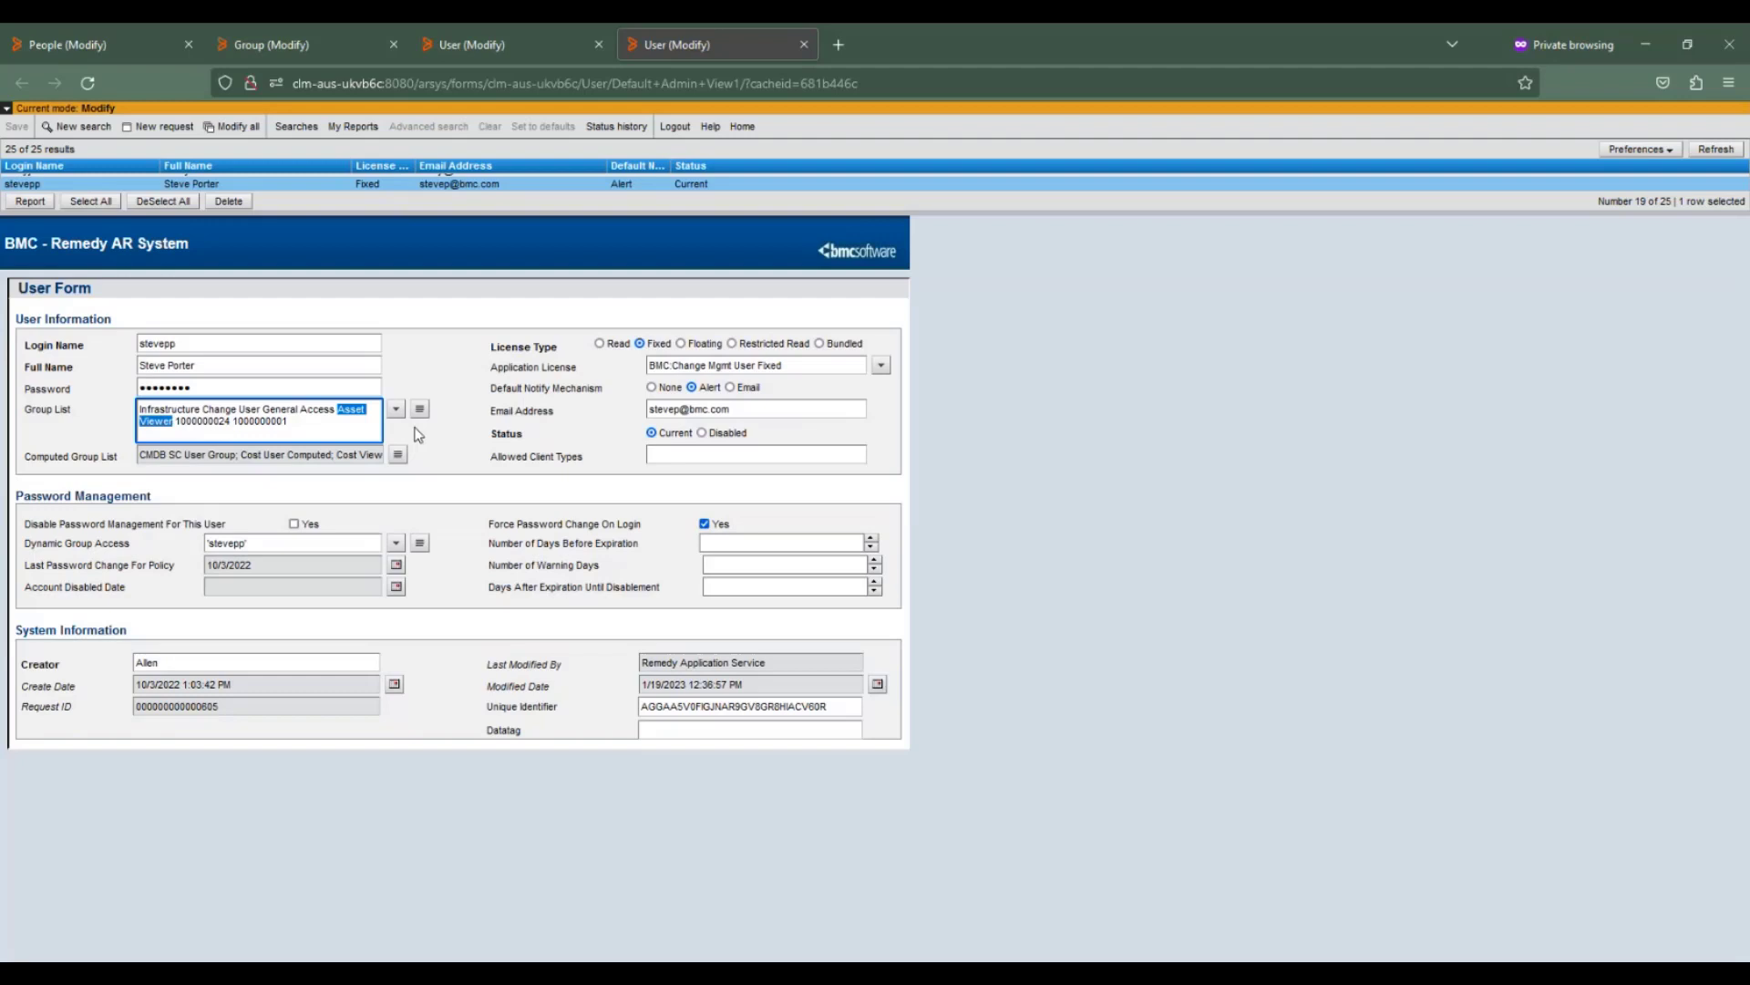
{"action": "key", "text": "alt+Tab"}
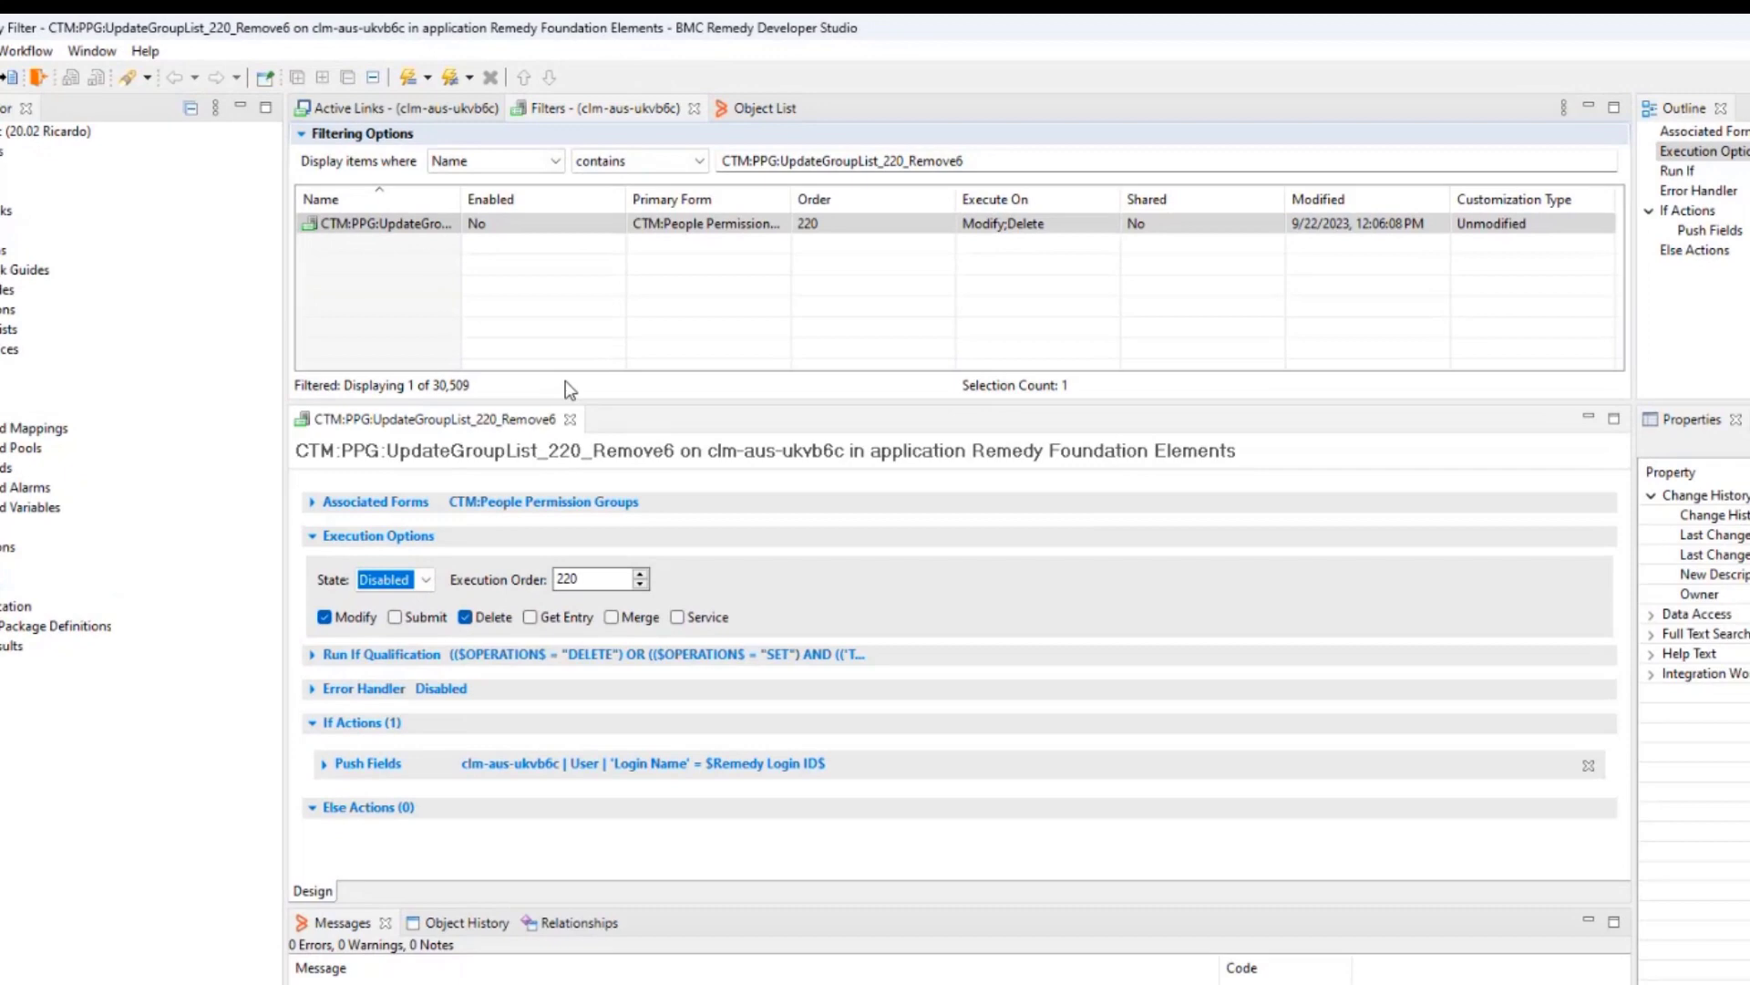
Set filter CTM:PPG:UpdateGroupList_220_Remove6's state to Enabled and save it.
{"action": "left_click", "coordinate": [499, 226]}
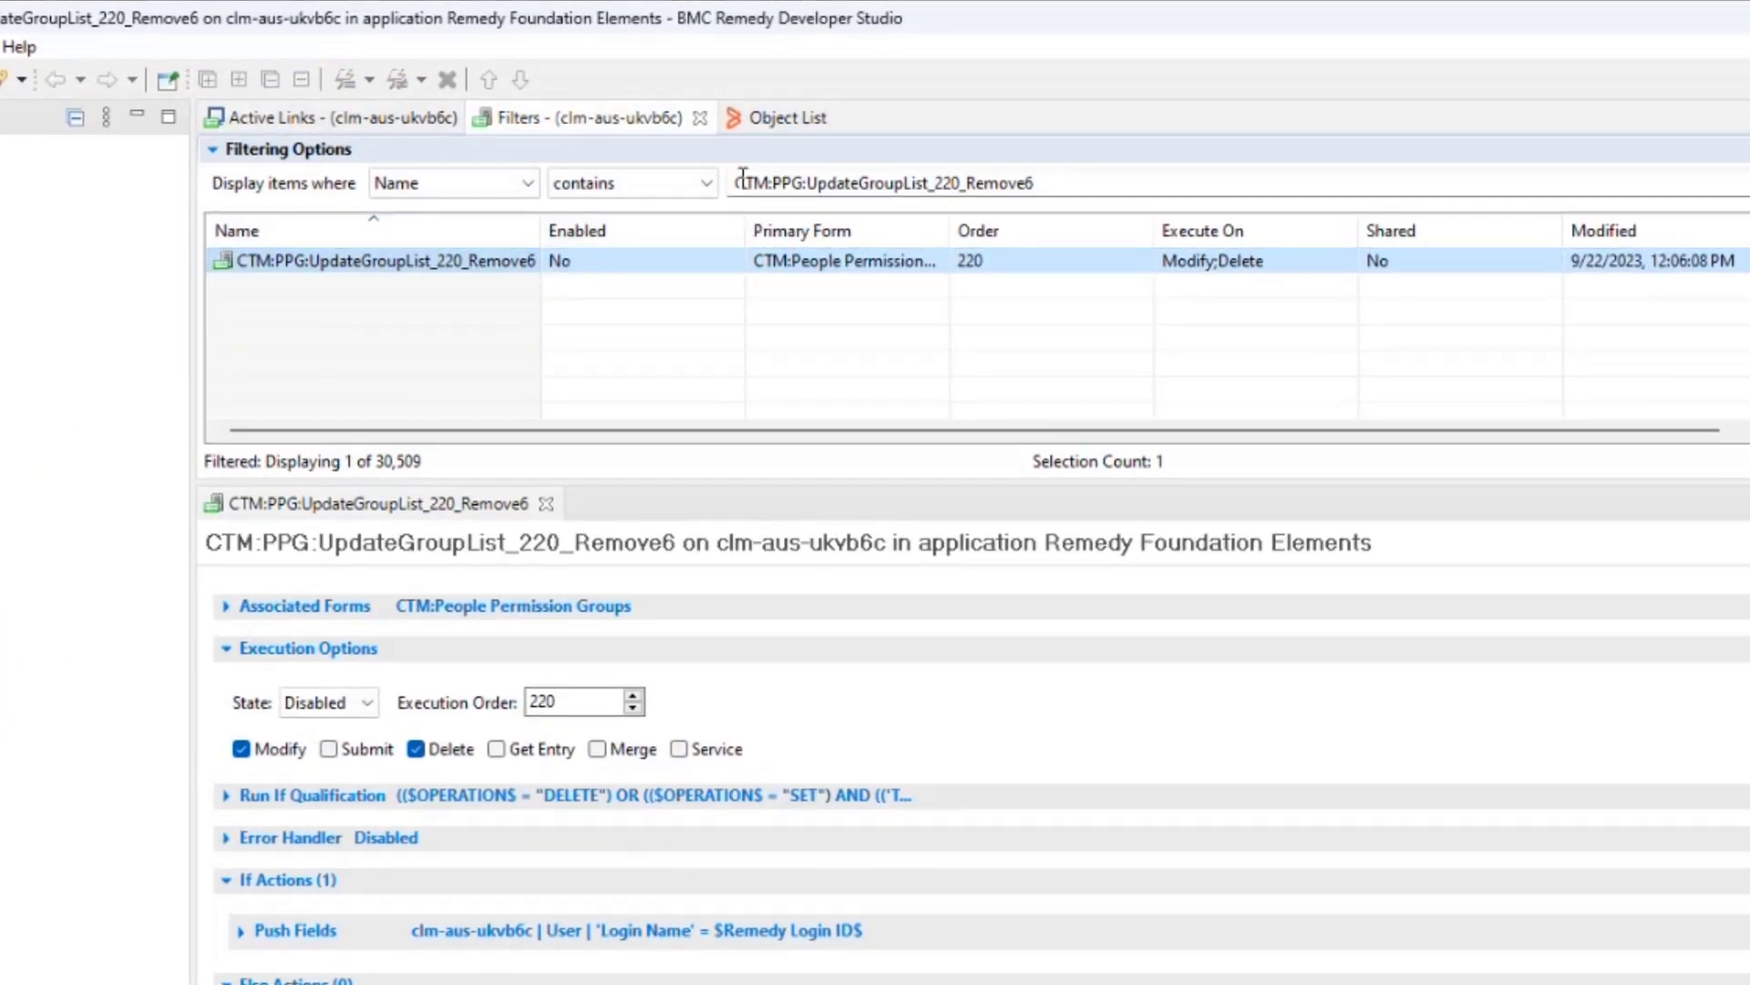
{"action": "left_click_drag", "start_coordinate": [743, 183], "coordinate": [685, 241]}
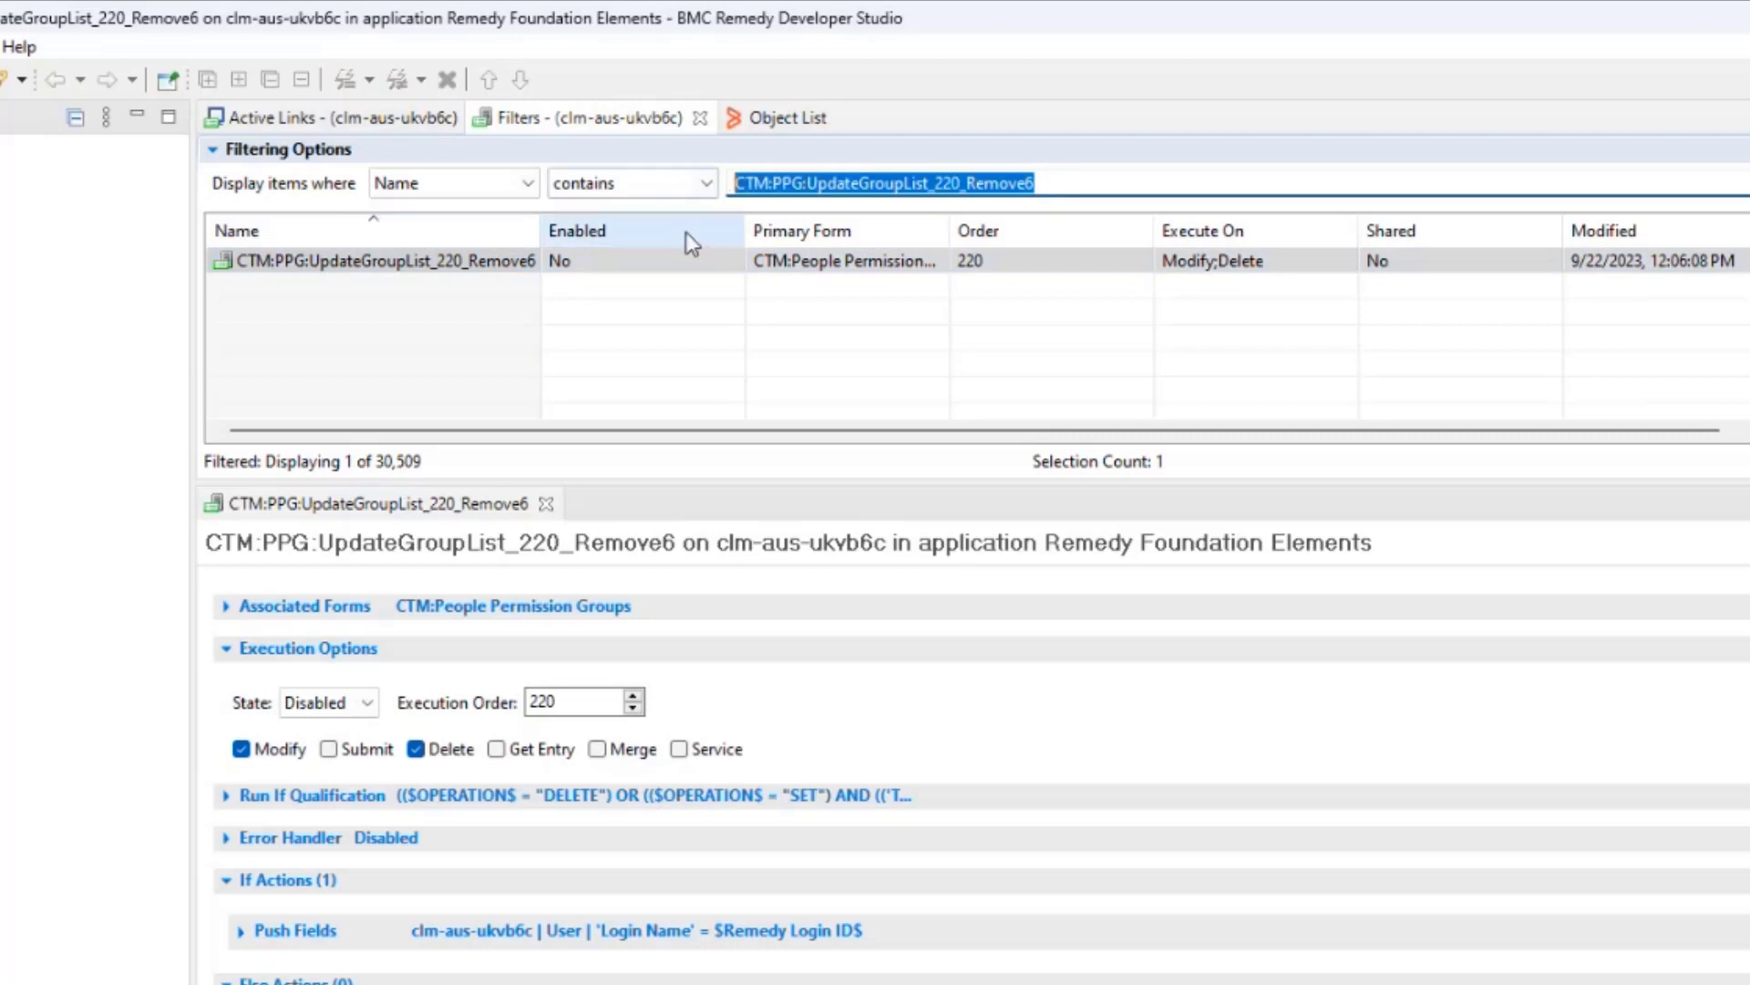
{"action": "left_click", "coordinate": [590, 267]}
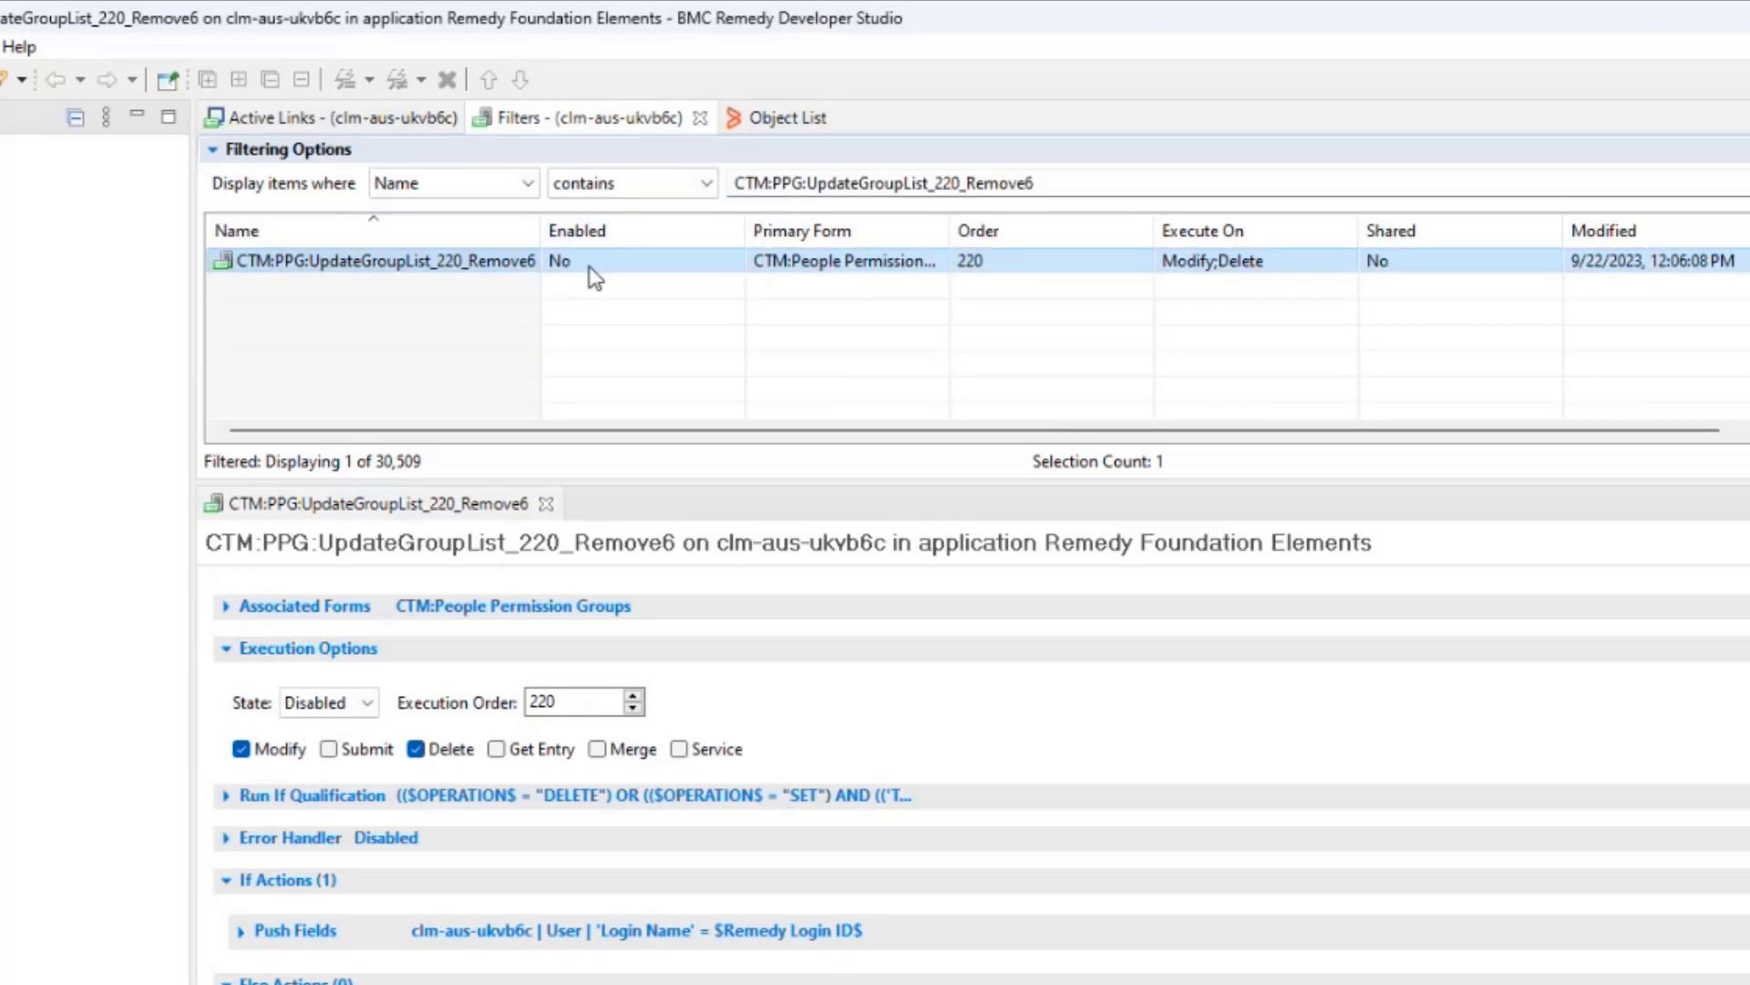
{"action": "left_click", "coordinate": [369, 708]}
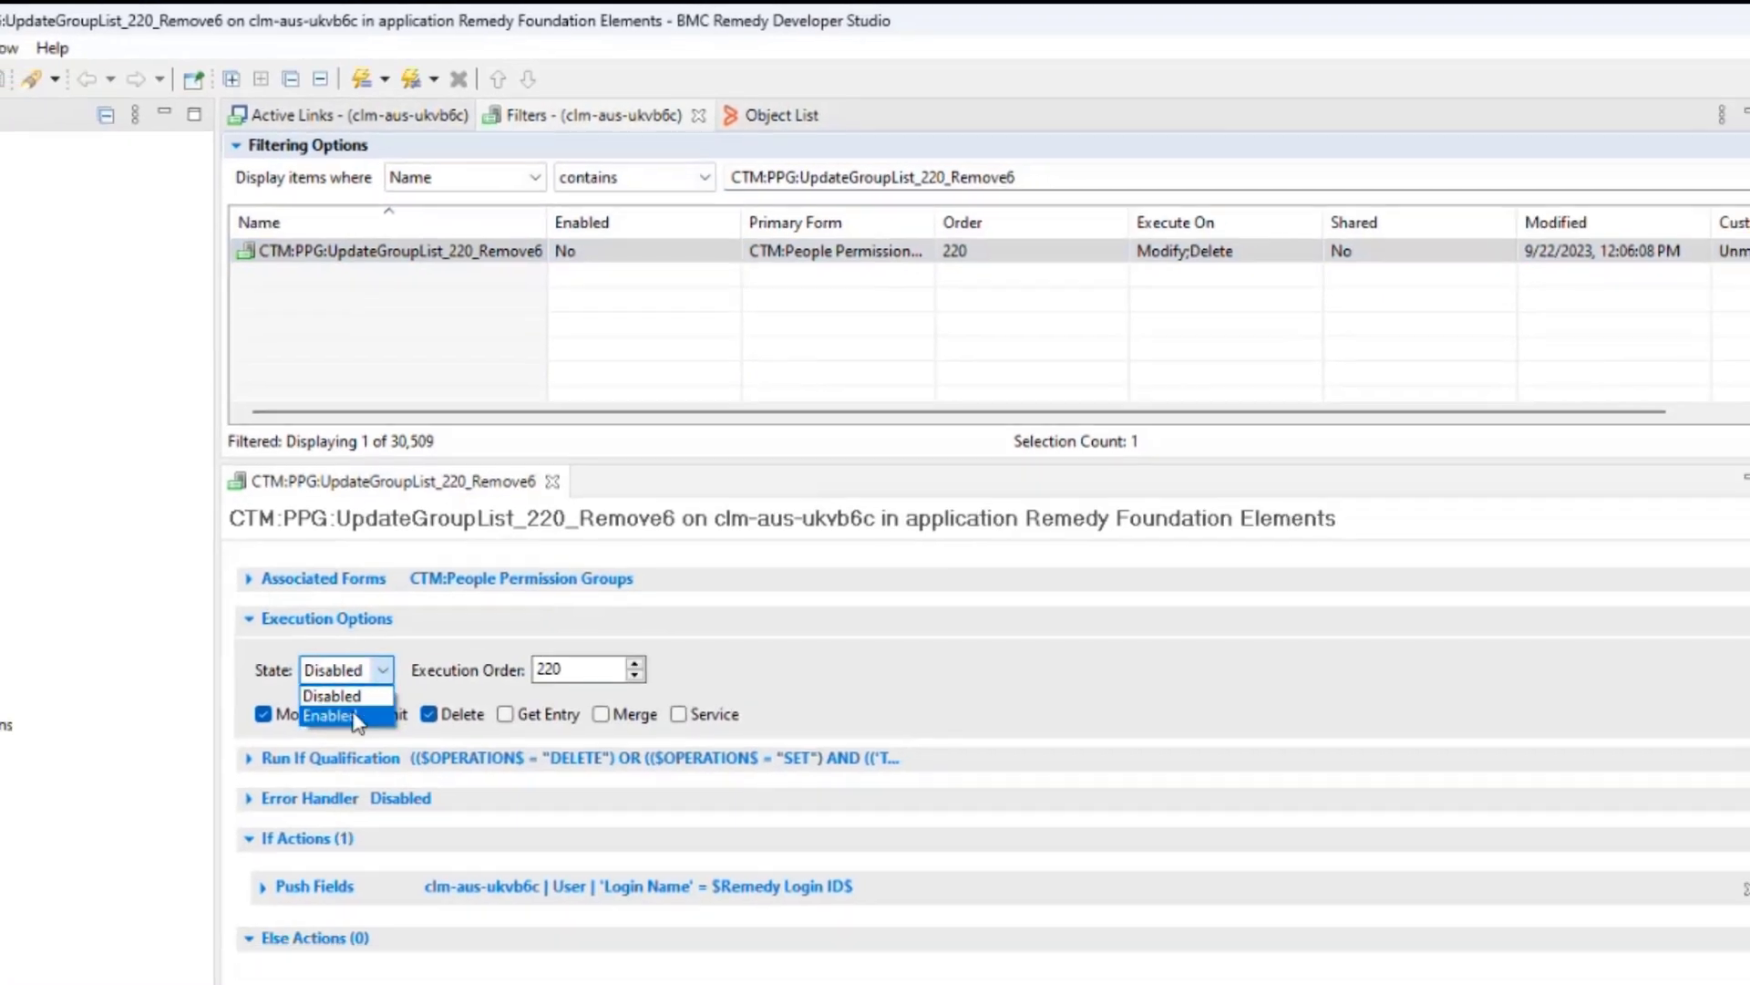
{"action": "left_click", "coordinate": [315, 736]}
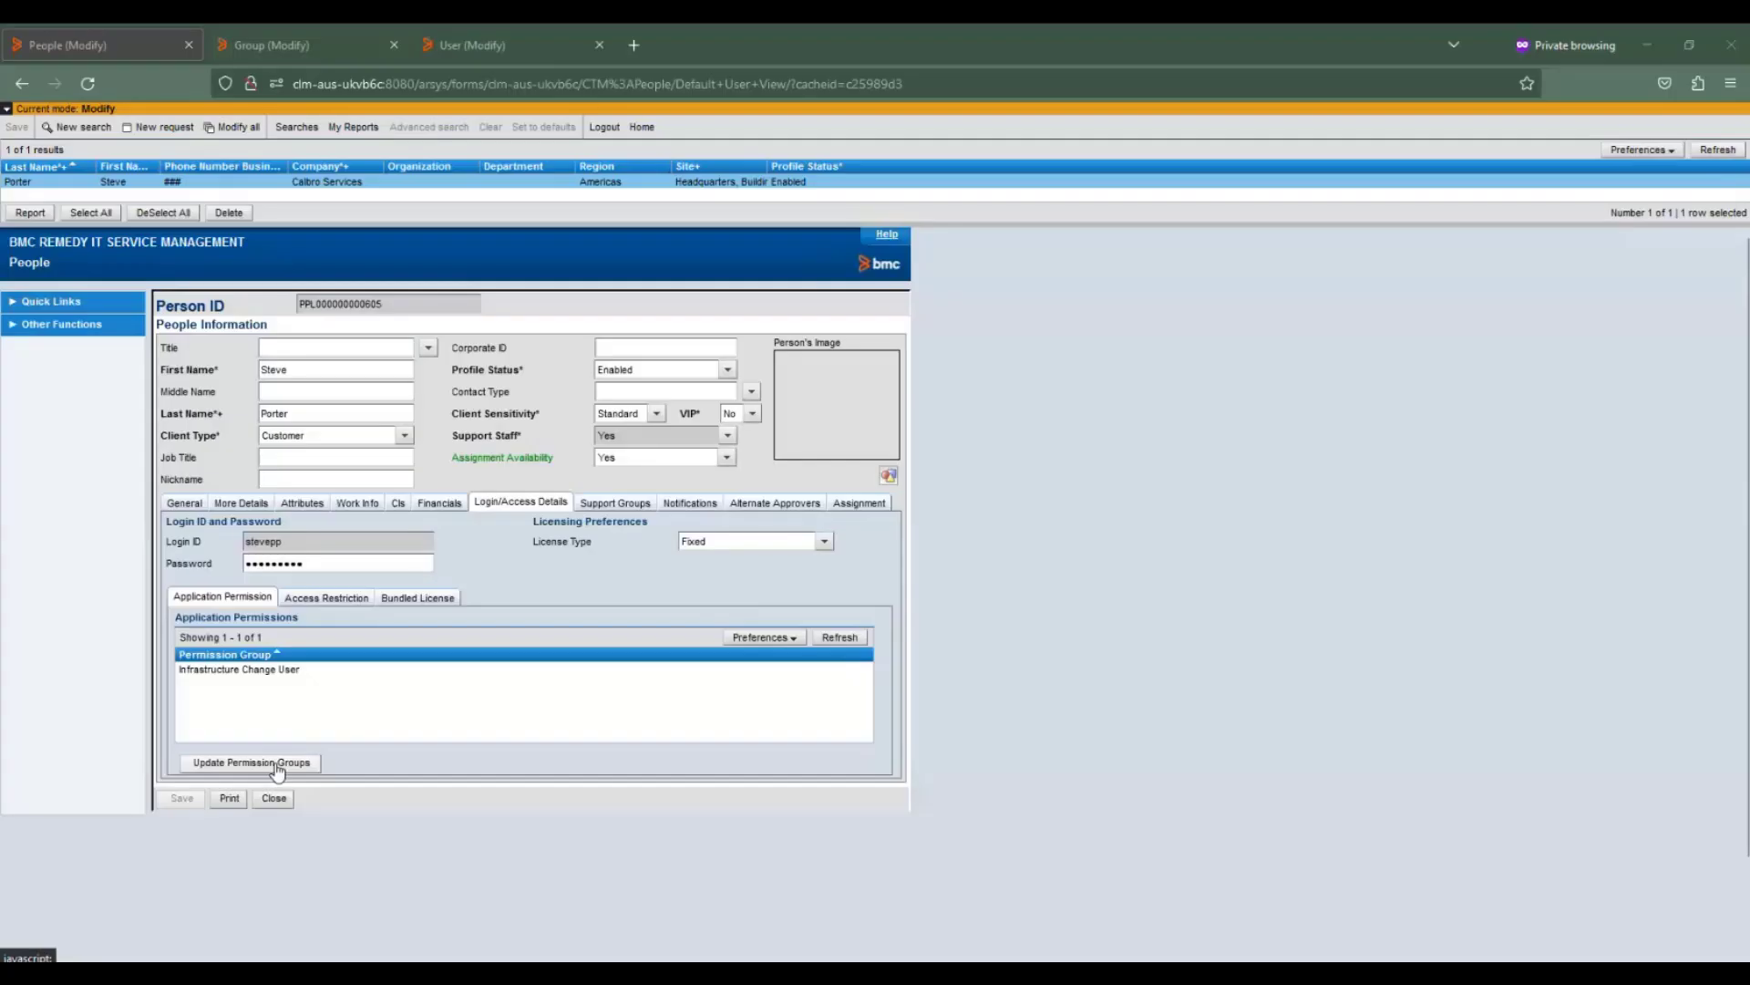
{"action": "left_click", "coordinate": [281, 769]}
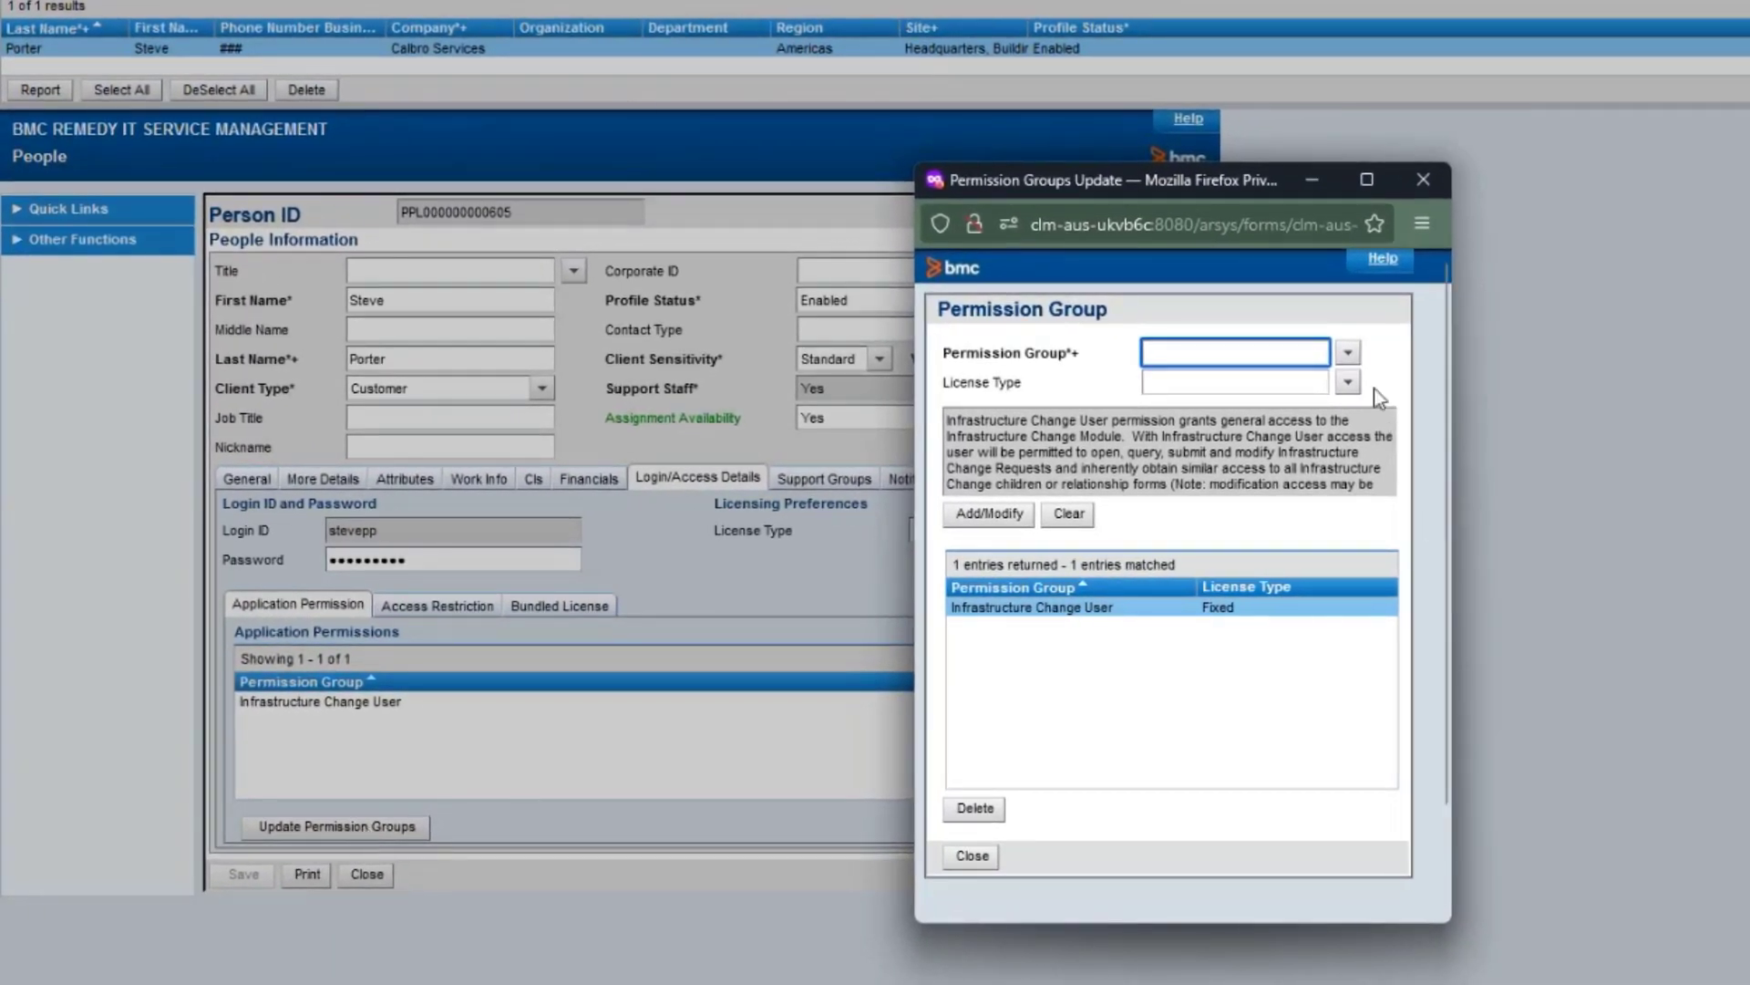
Add Asset > Asset Viewer back to the person's permission groups with licence Not Applicable.
{"action": "left_click", "coordinate": [1349, 355]}
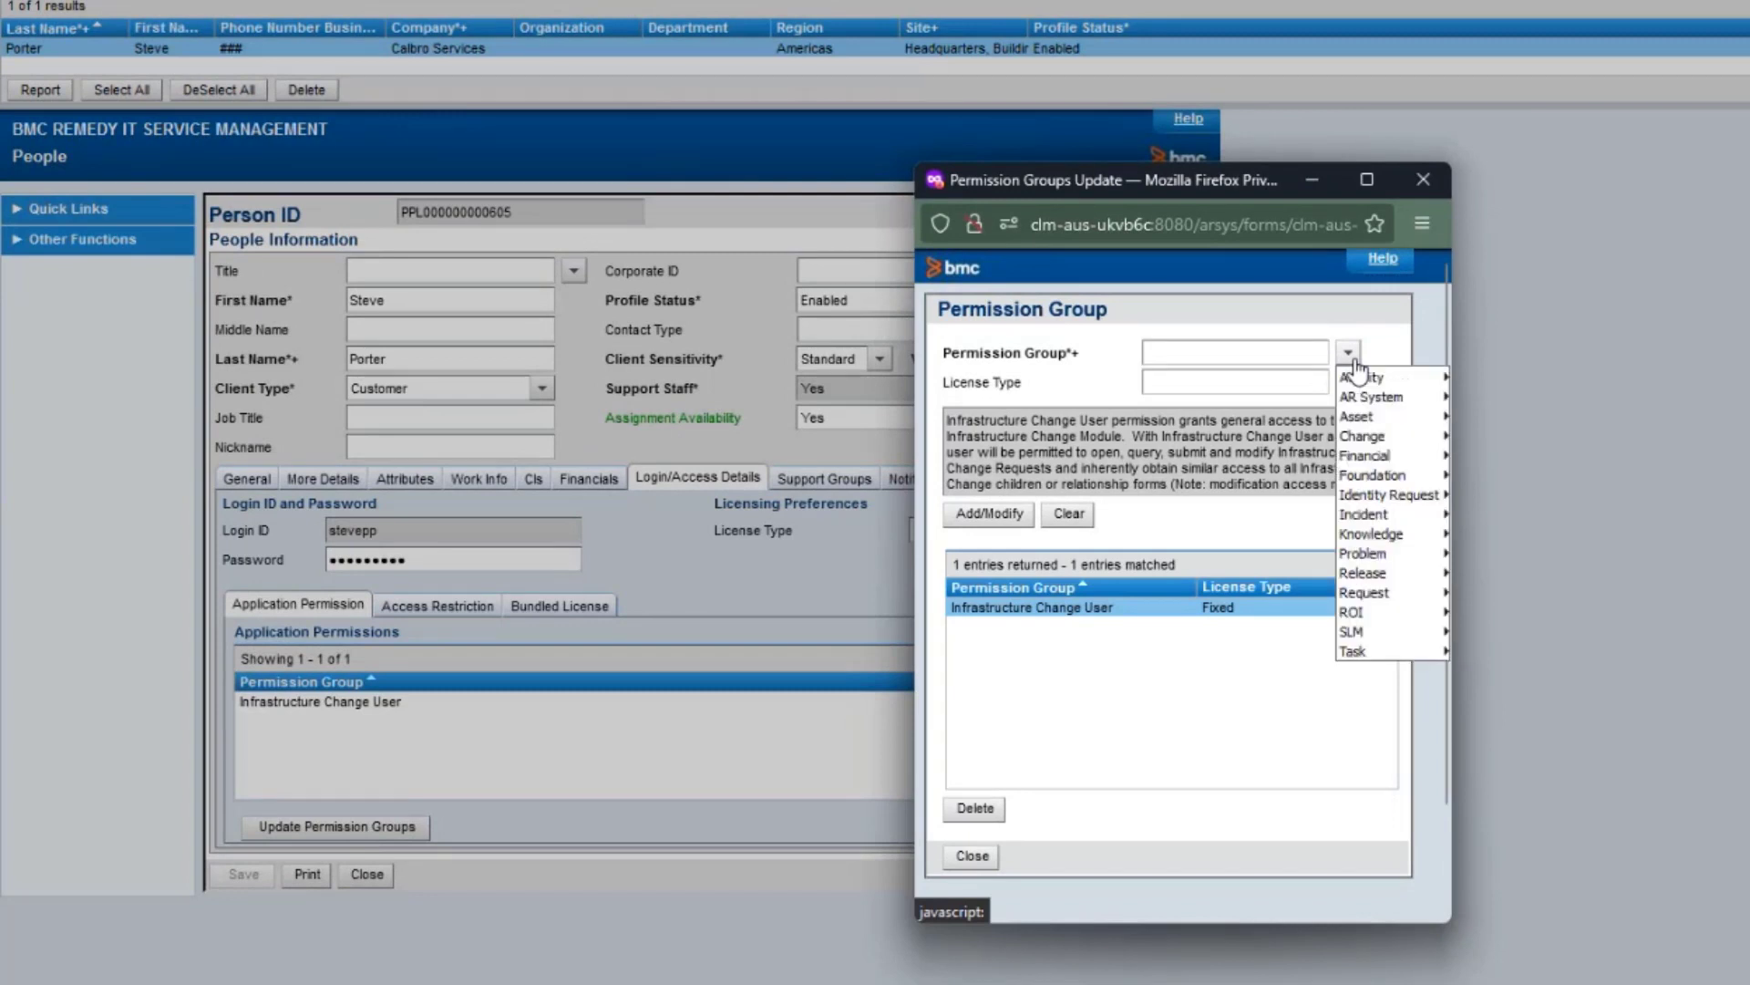
{"action": "mouse_move", "coordinate": [1363, 416]}
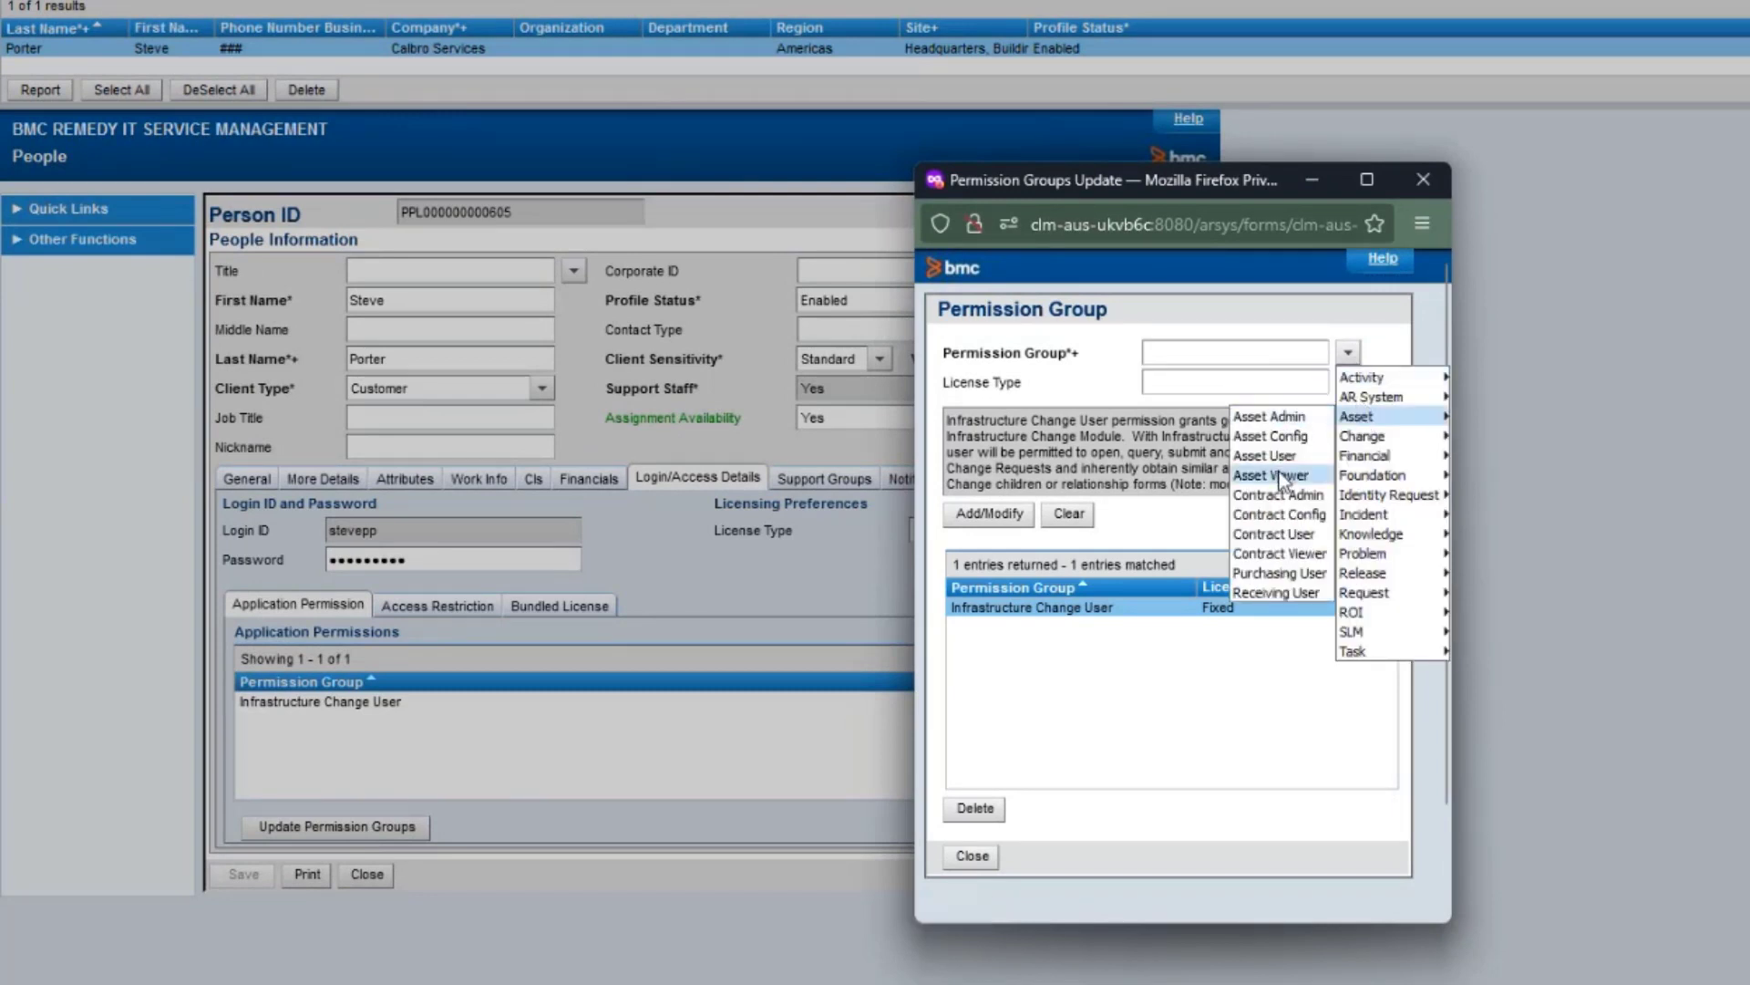
{"action": "left_click", "coordinate": [1302, 470]}
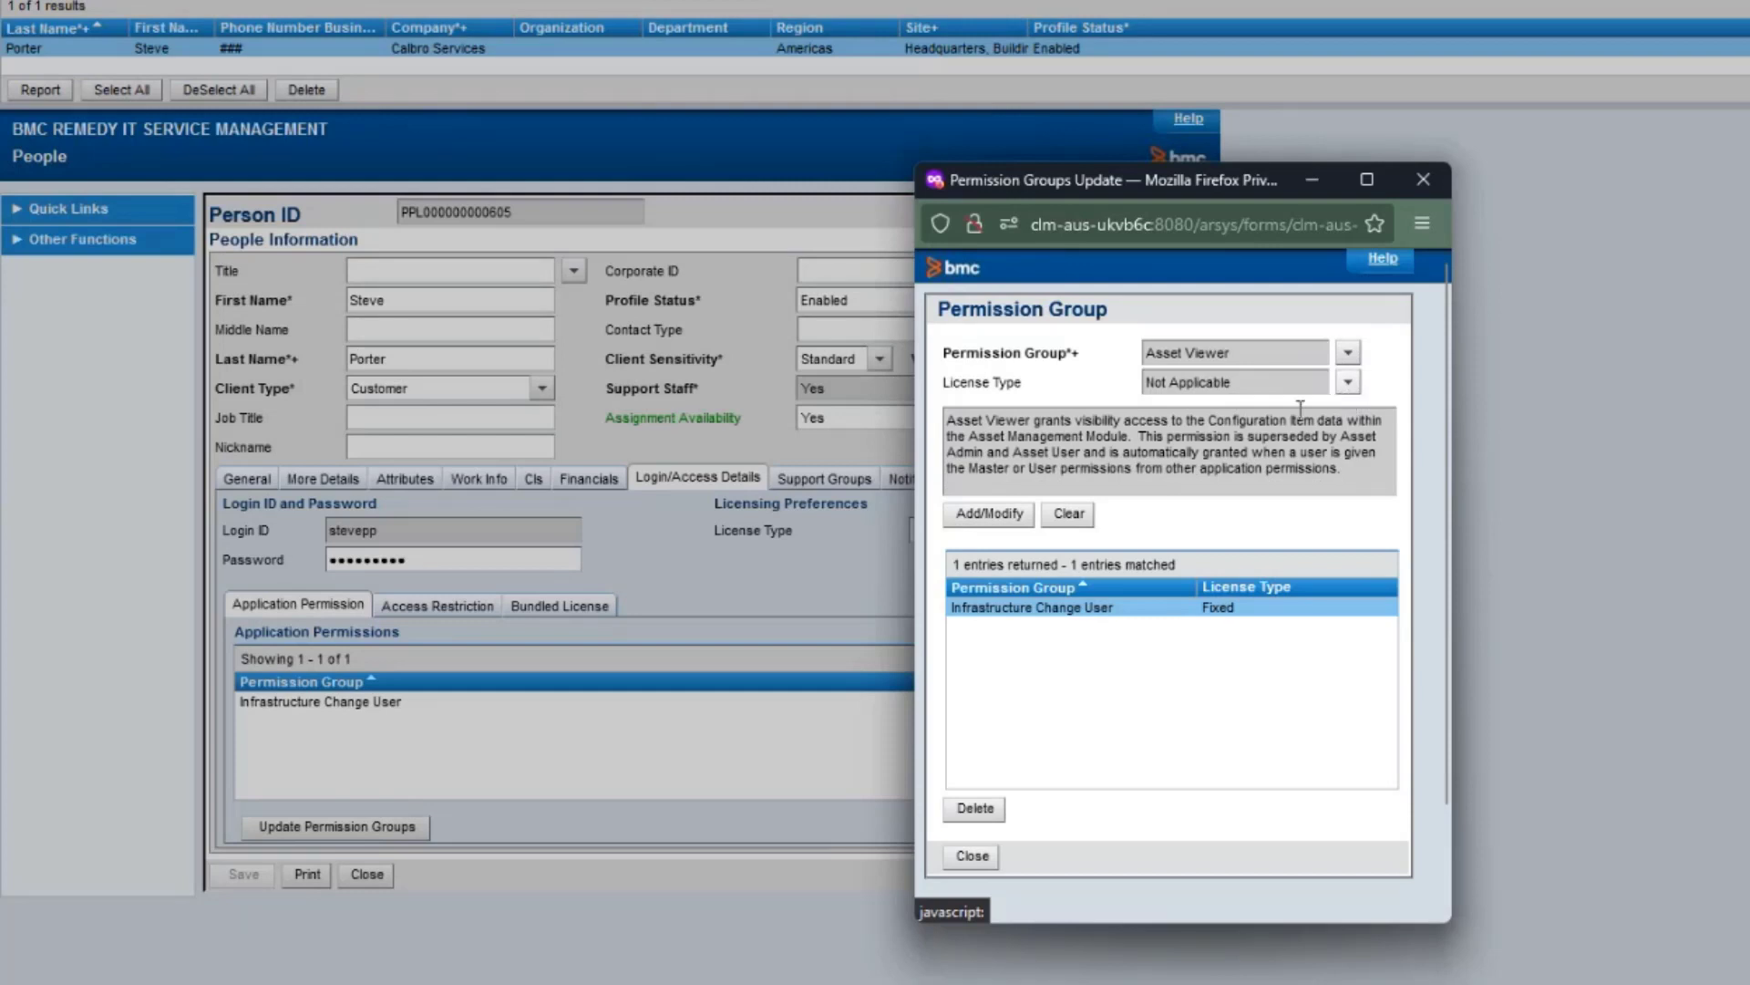
{"action": "left_click", "coordinate": [992, 513]}
{"action": "left_click", "coordinate": [970, 856]}
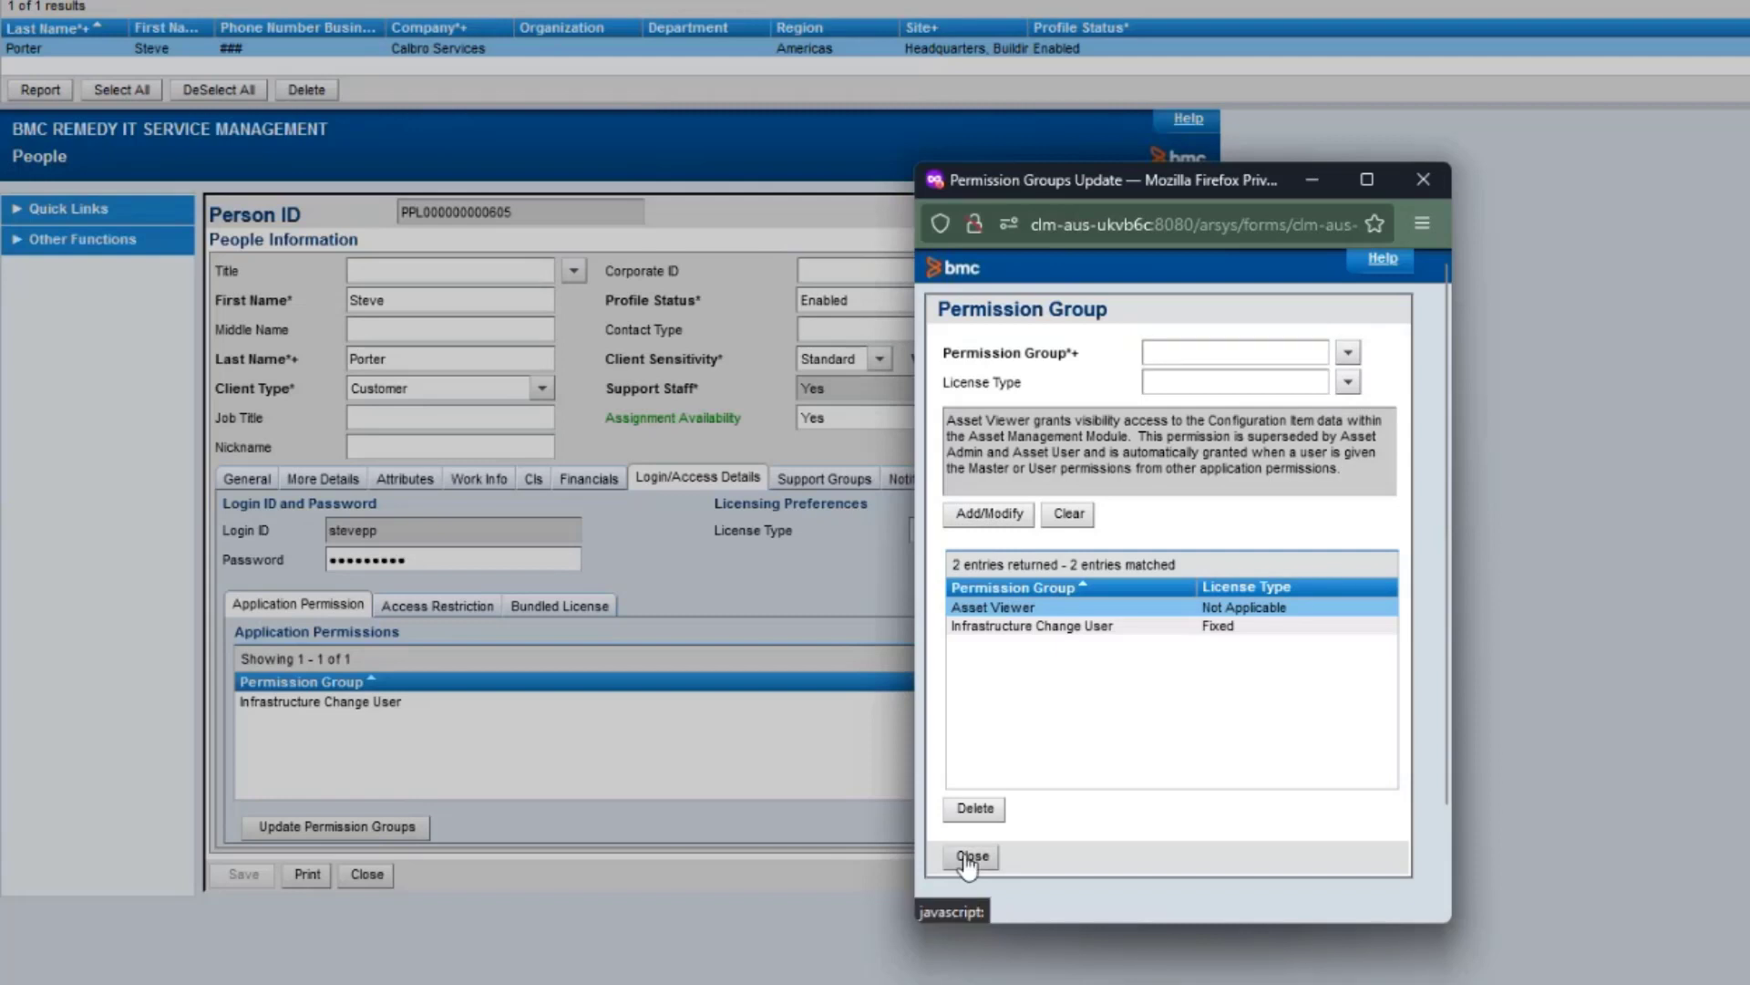
{"action": "left_click", "coordinate": [305, 705]}
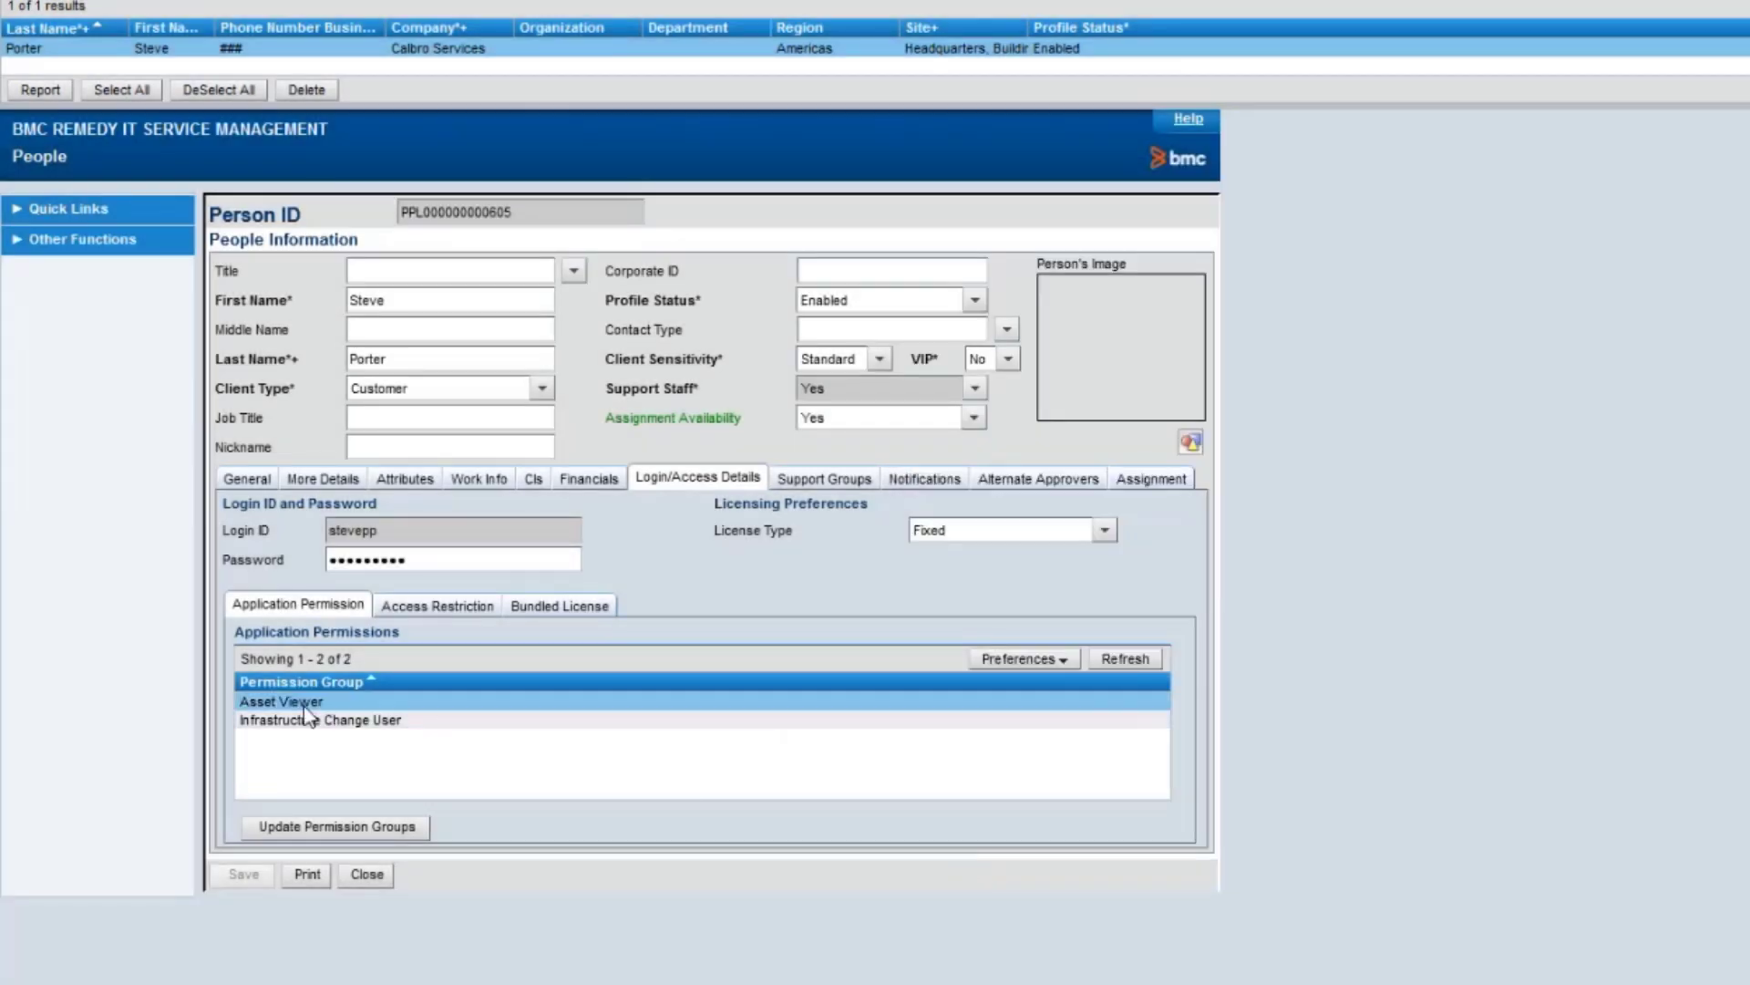
Refresh the permissions list, then delete Asset Viewer again, leaving Infrastructure Change User.
{"action": "left_click", "coordinate": [1126, 660]}
{"action": "left_click", "coordinate": [334, 827]}
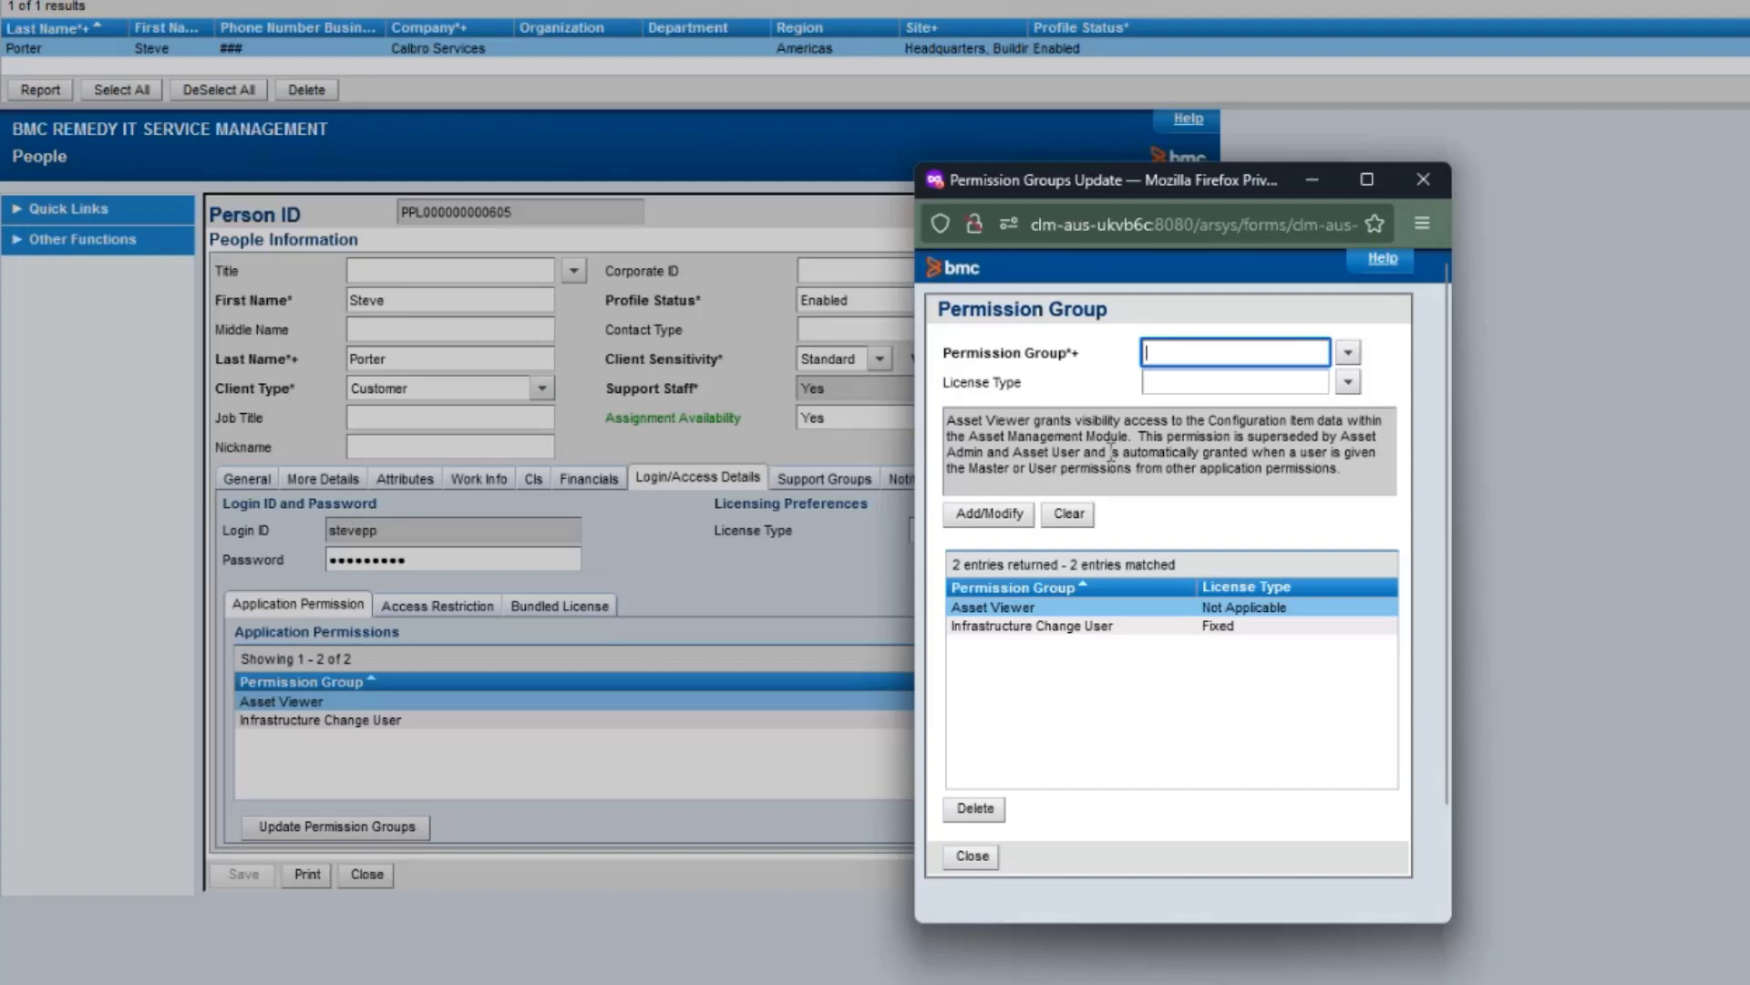
{"action": "left_click", "coordinate": [1003, 608]}
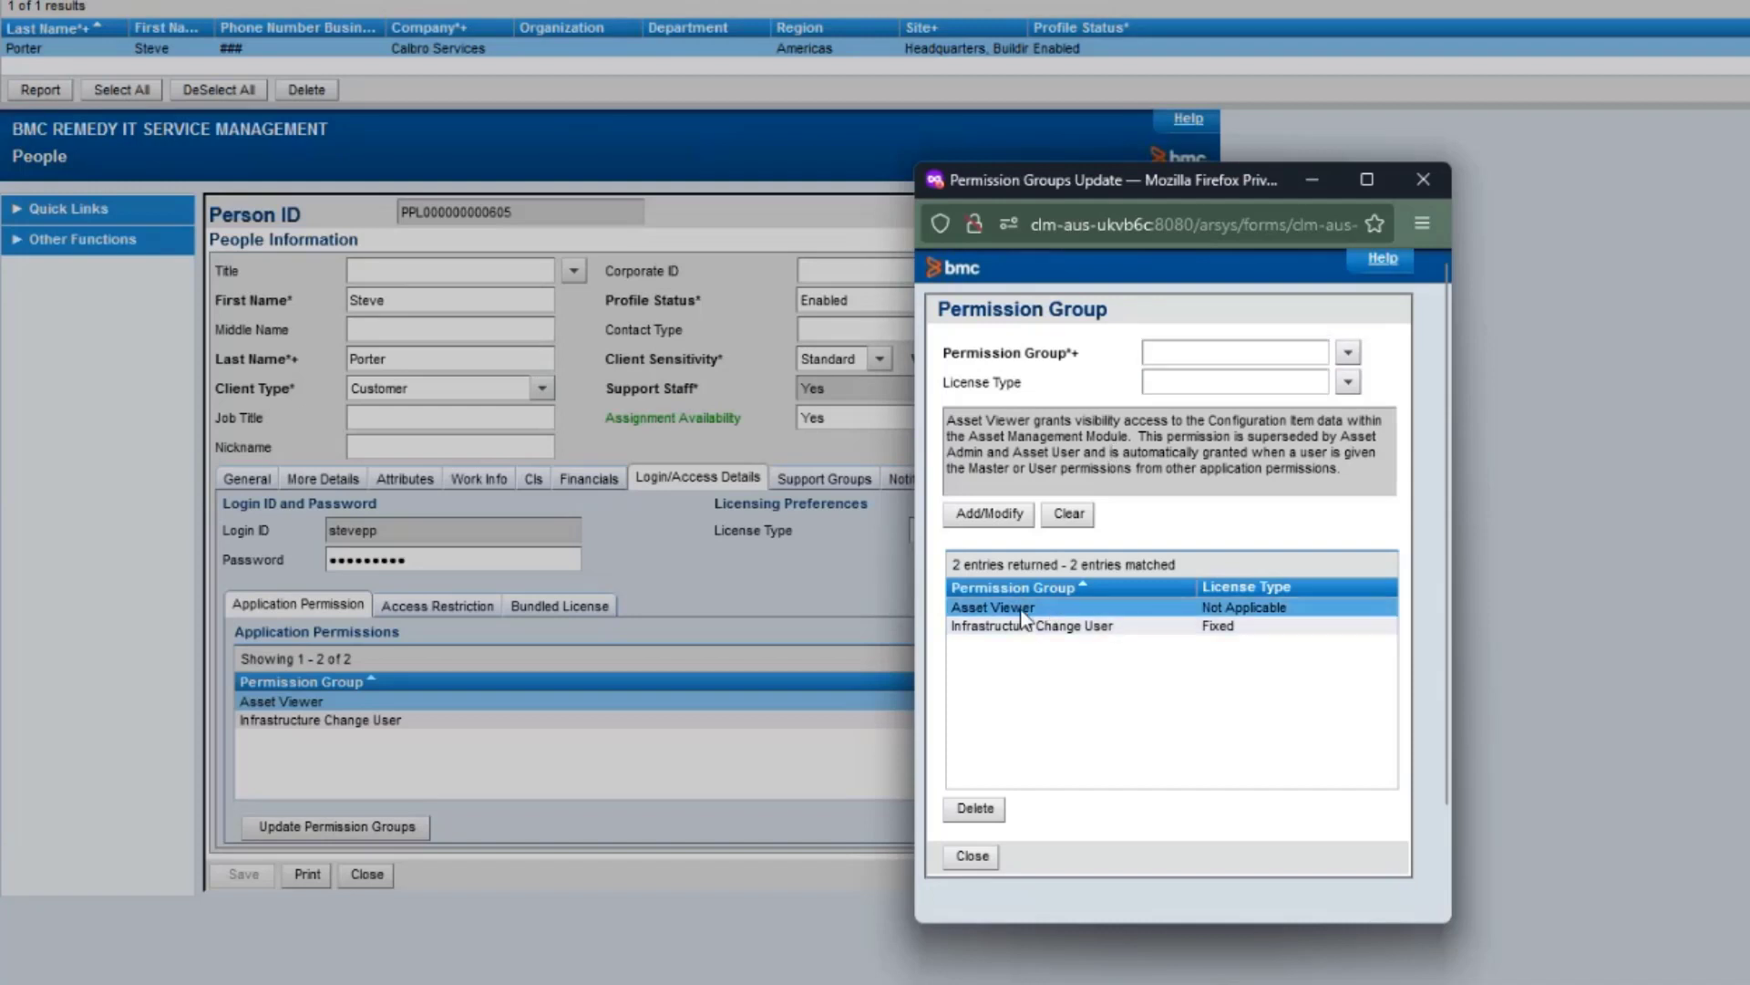
{"action": "left_click", "coordinate": [968, 809]}
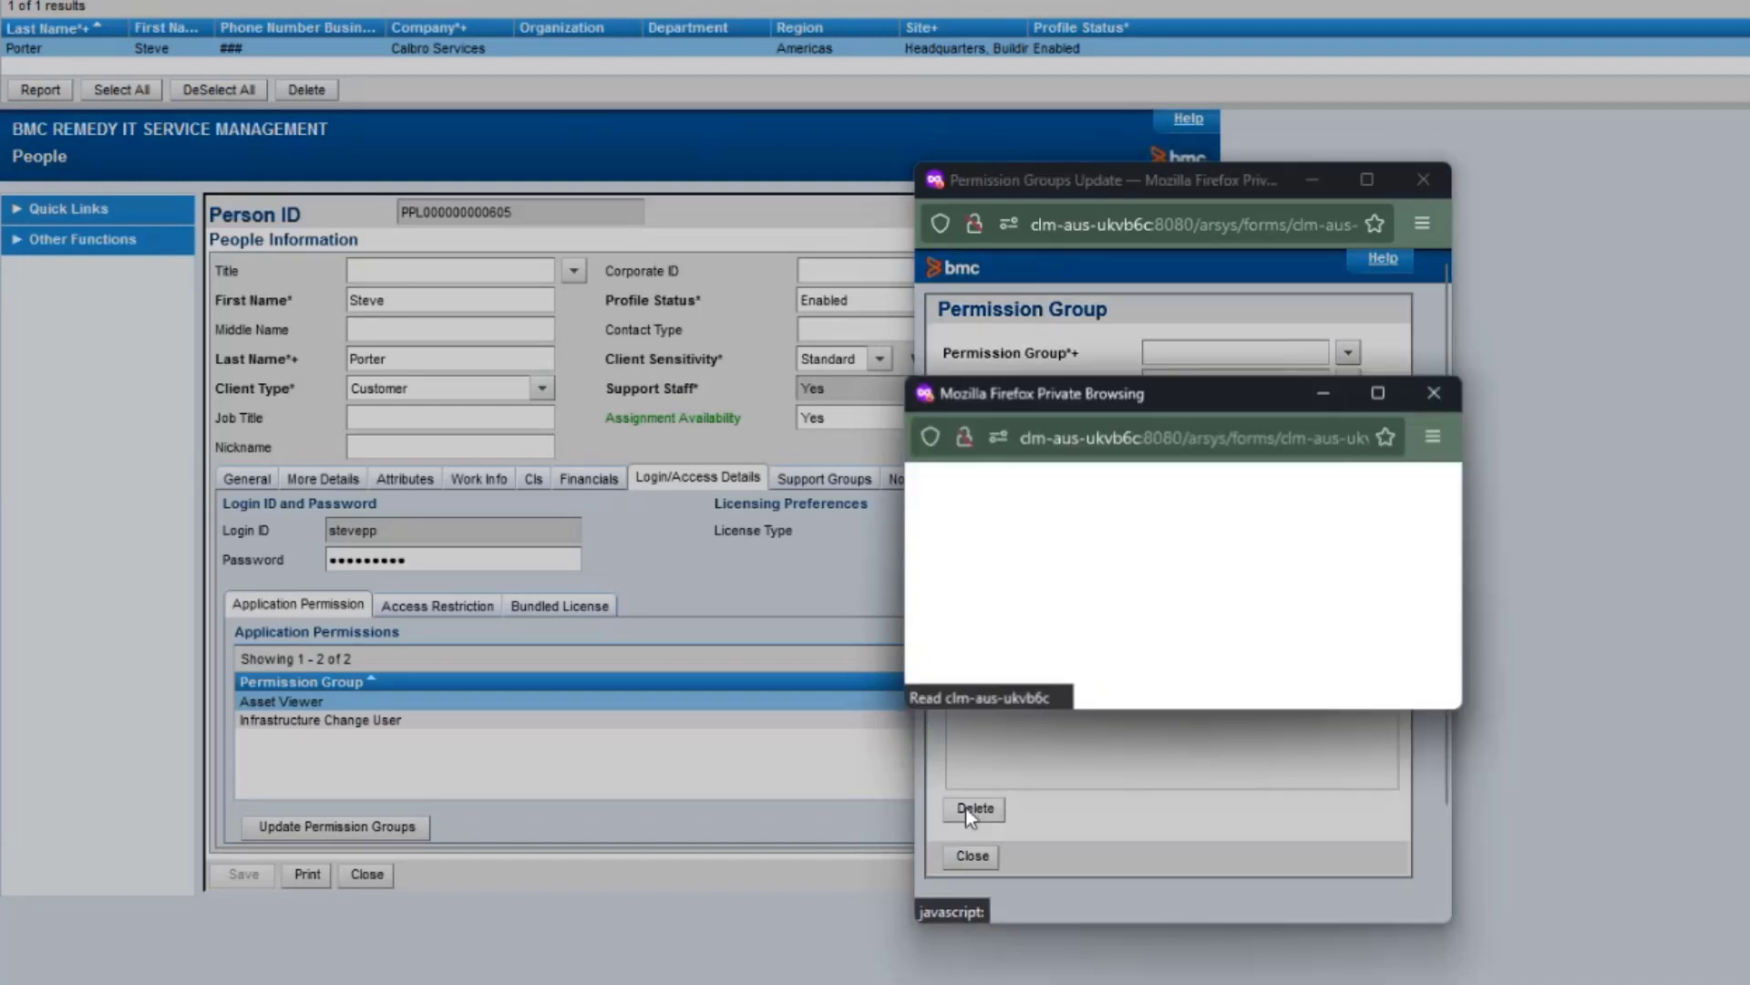
{"action": "left_click", "coordinate": [1142, 644]}
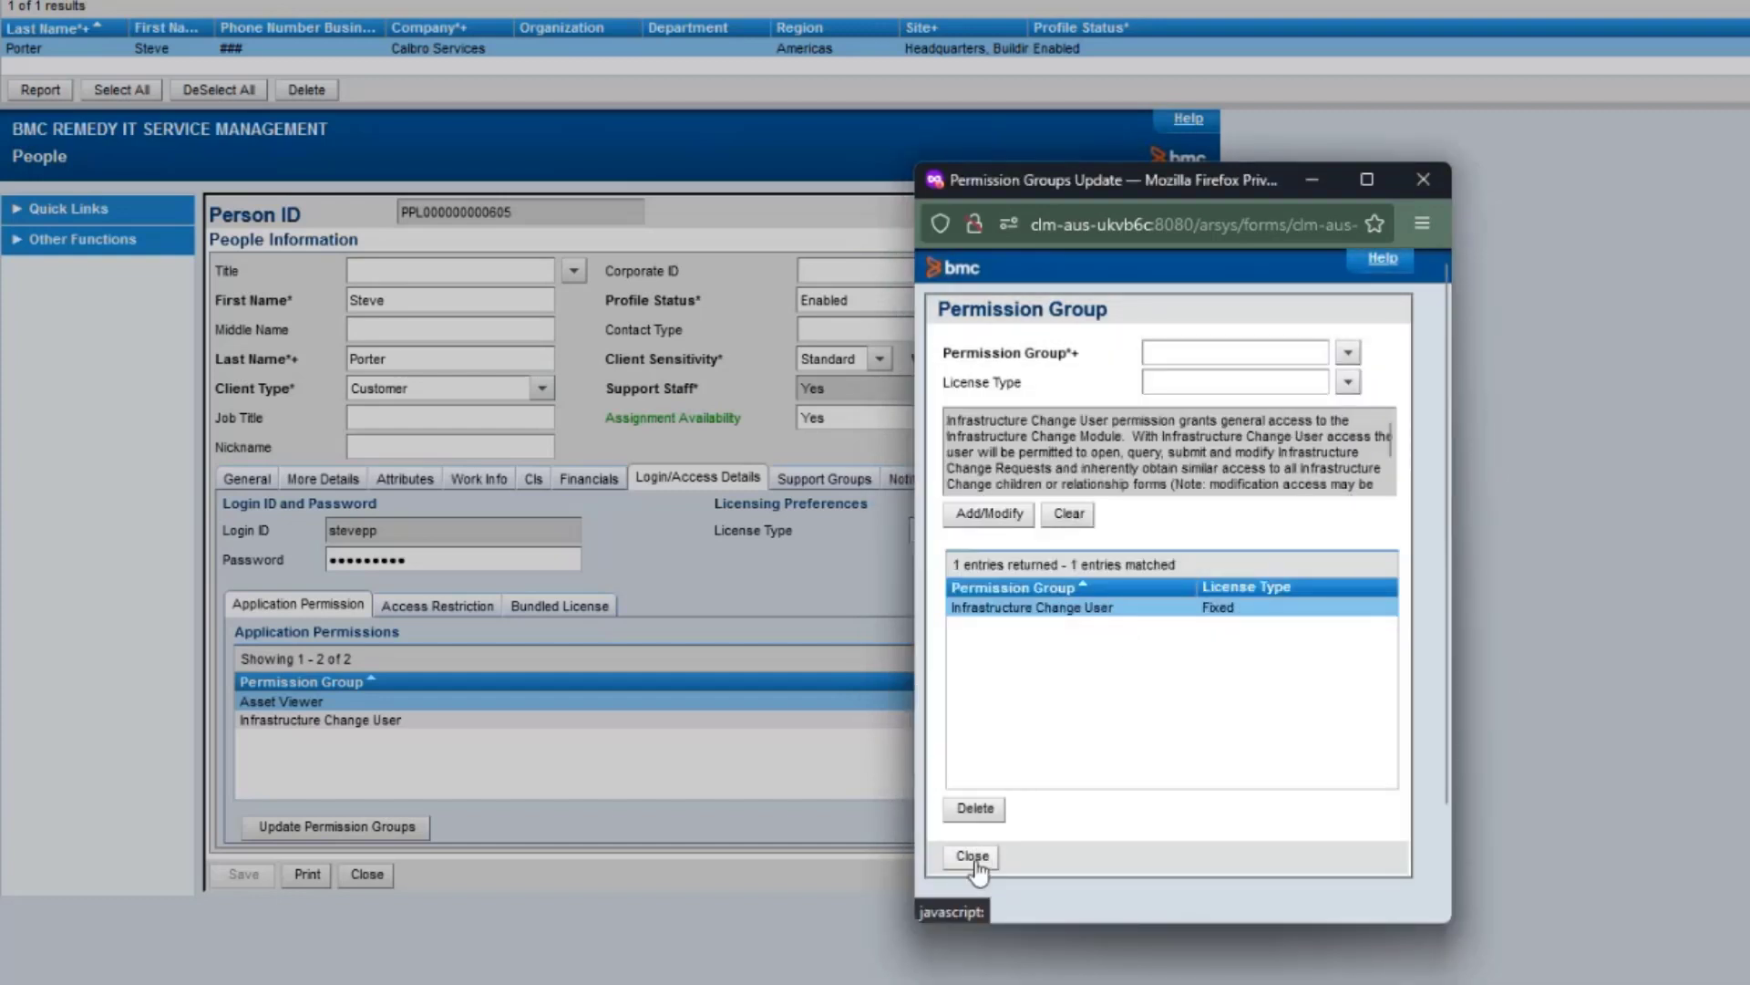
{"action": "left_click", "coordinate": [971, 855]}
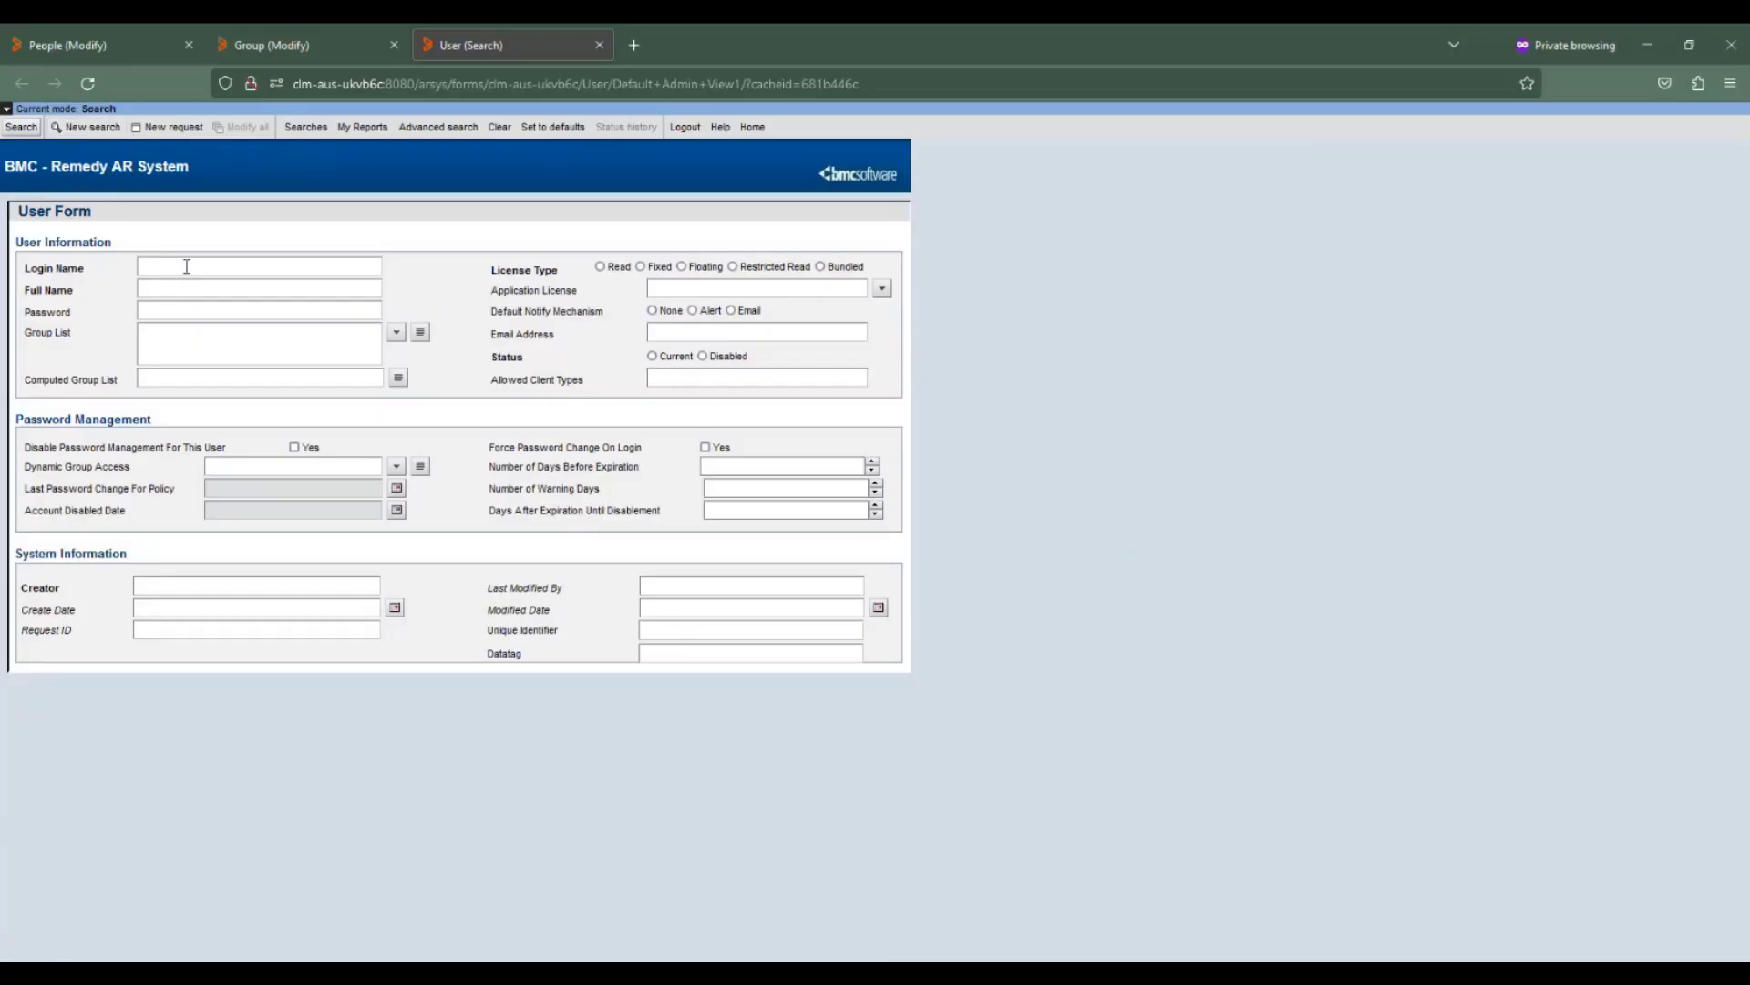
Search the User form by the person's full name and inspect its Group List contents.
{"action": "left_click", "coordinate": [188, 266]}
{"action": "left_click", "coordinate": [188, 285]}
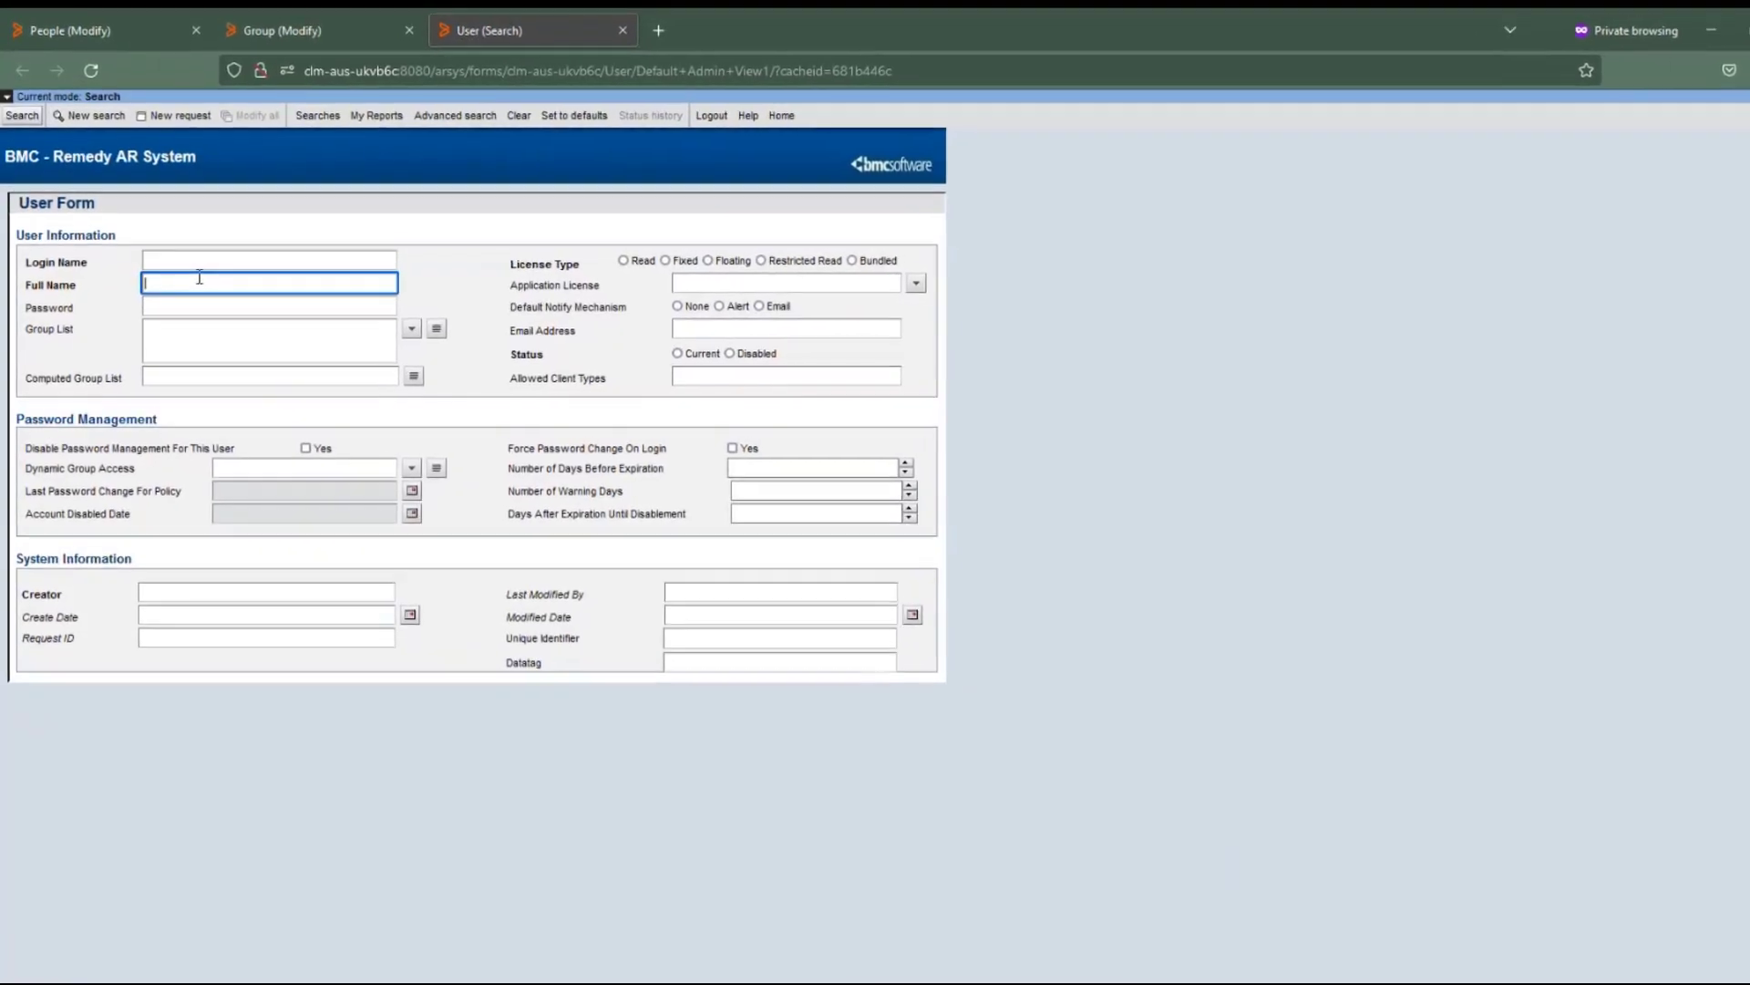
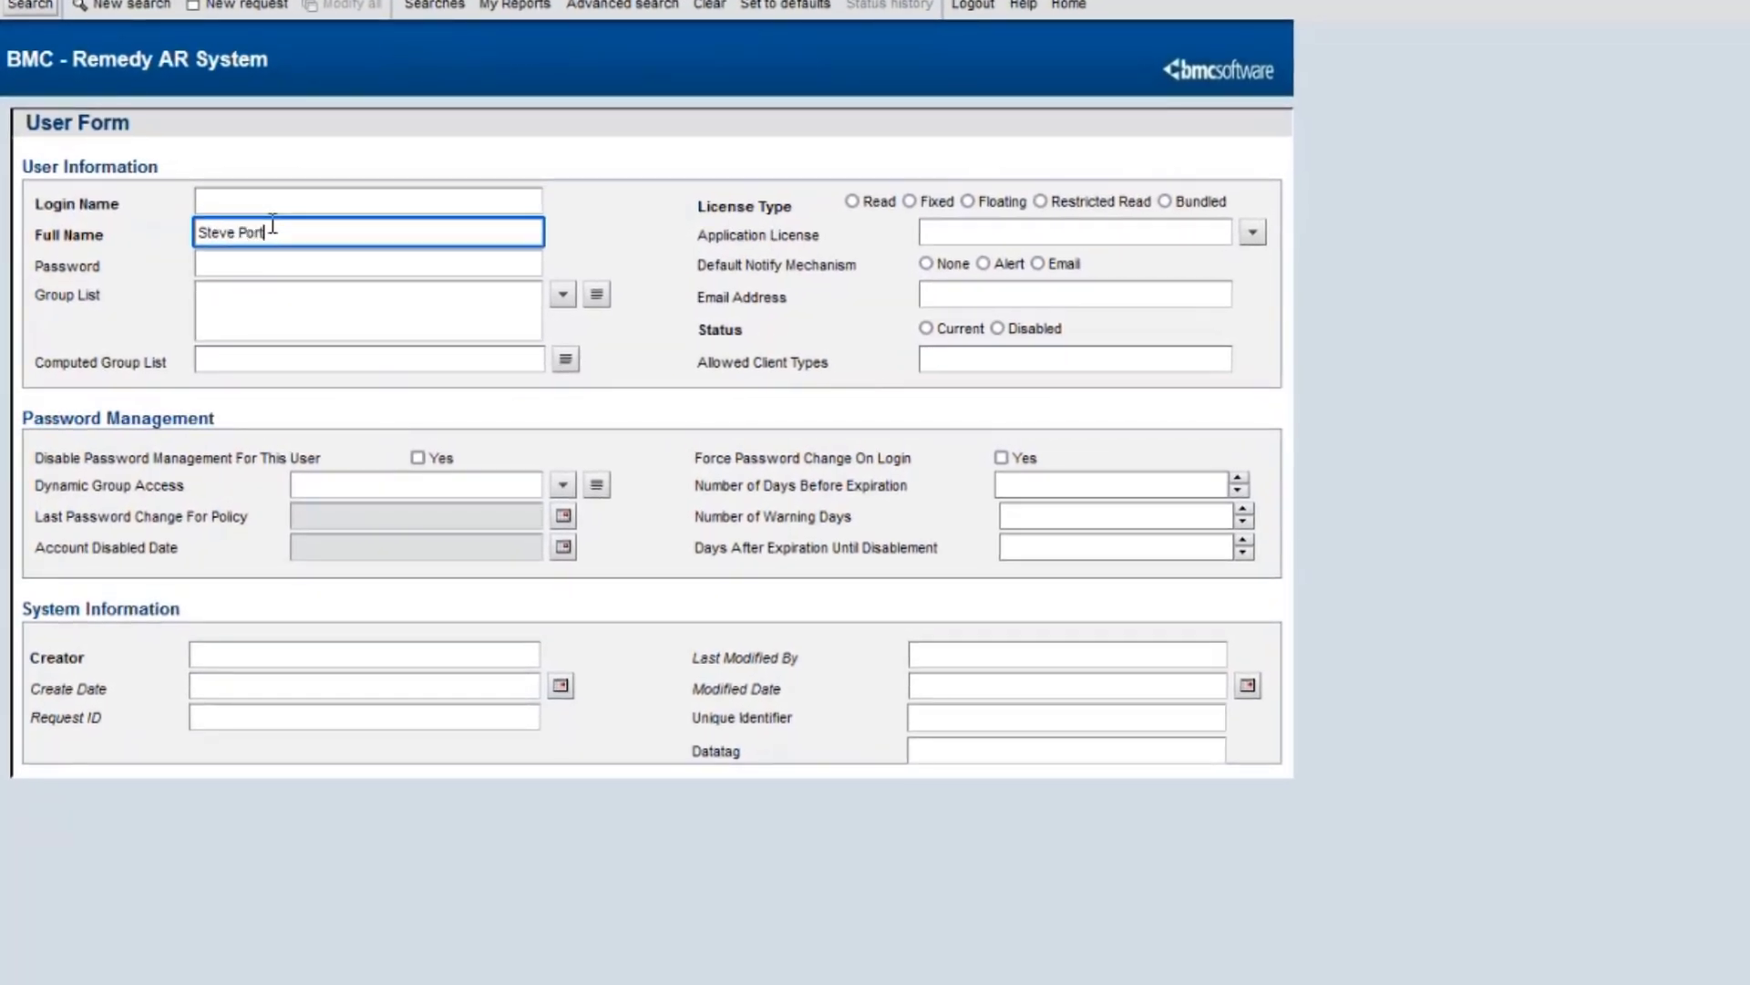
{"action": "left_click", "coordinate": [30, 5]}
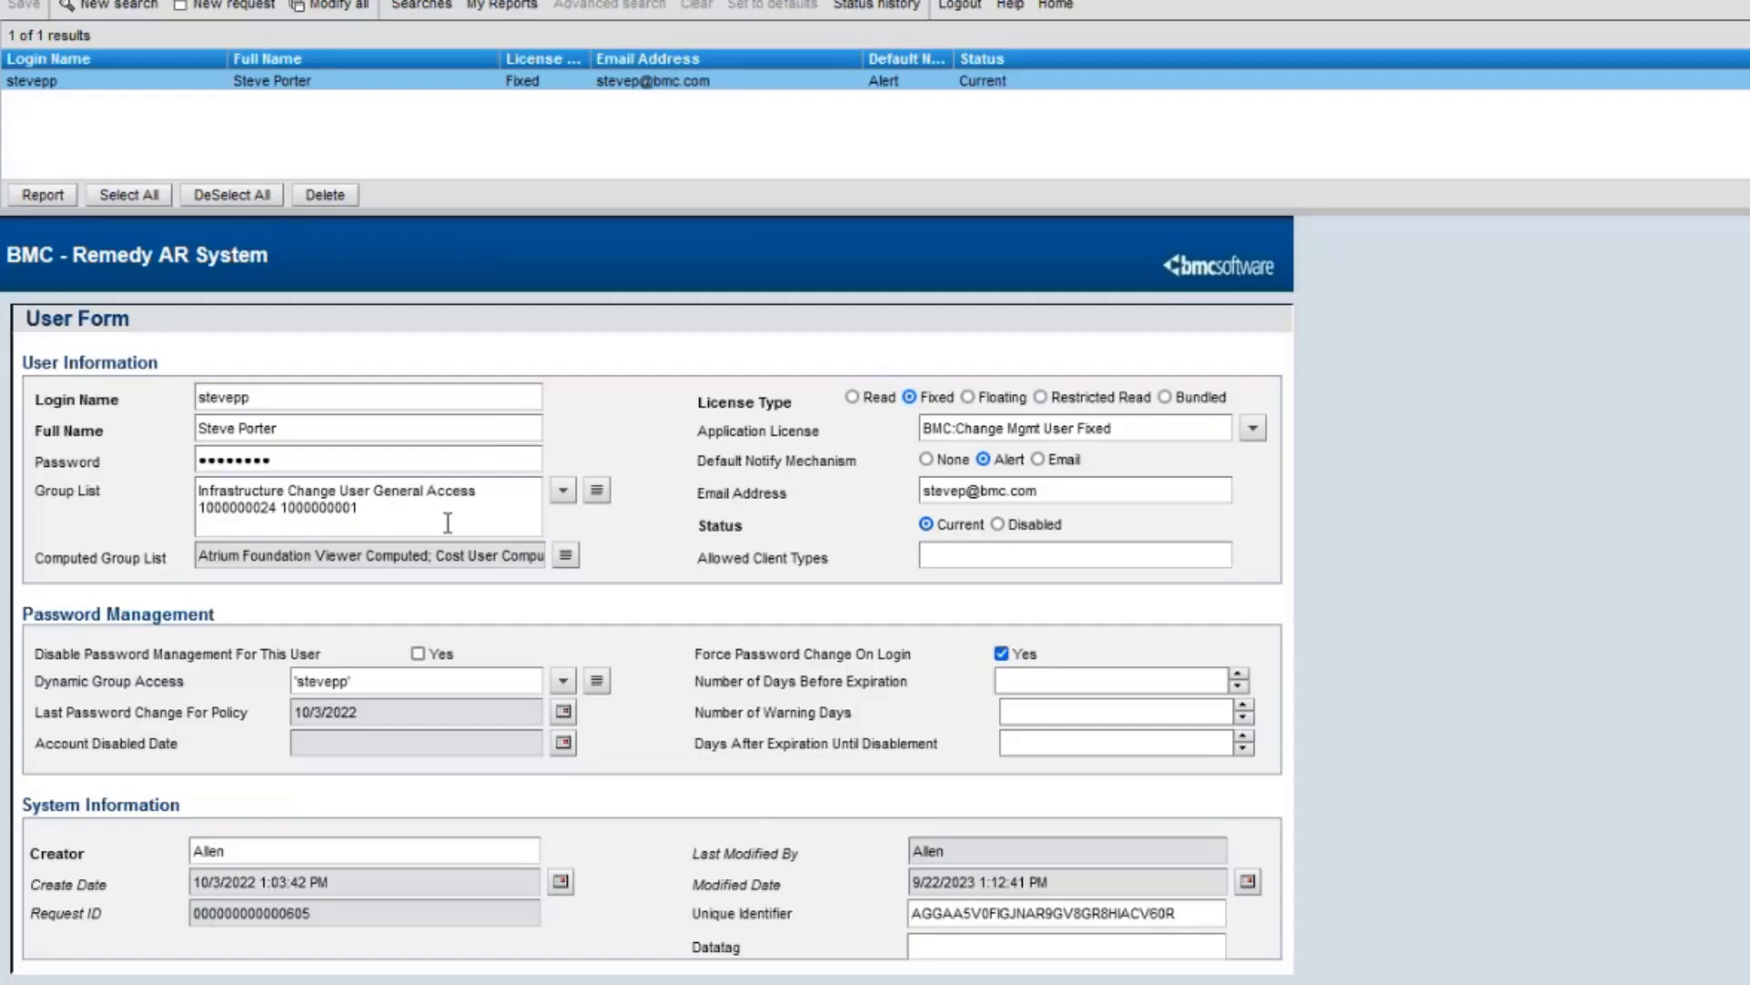
{"action": "left_click_drag", "start_coordinate": [419, 505], "coordinate": [155, 487]}
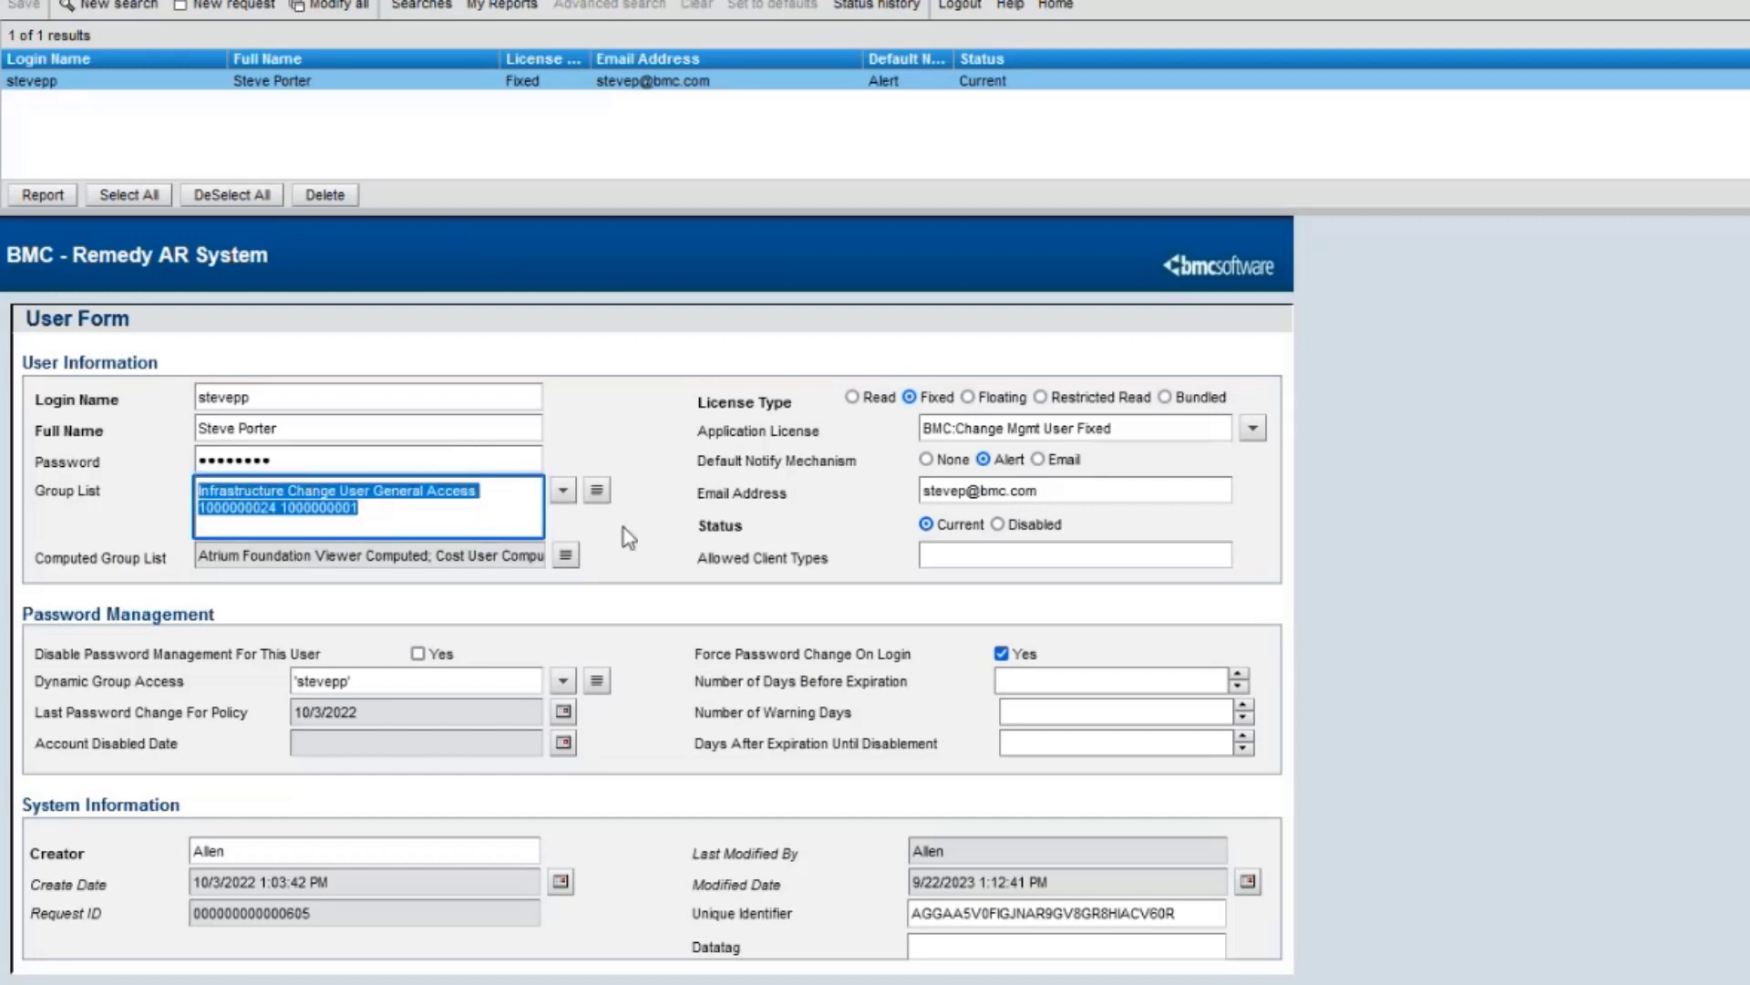